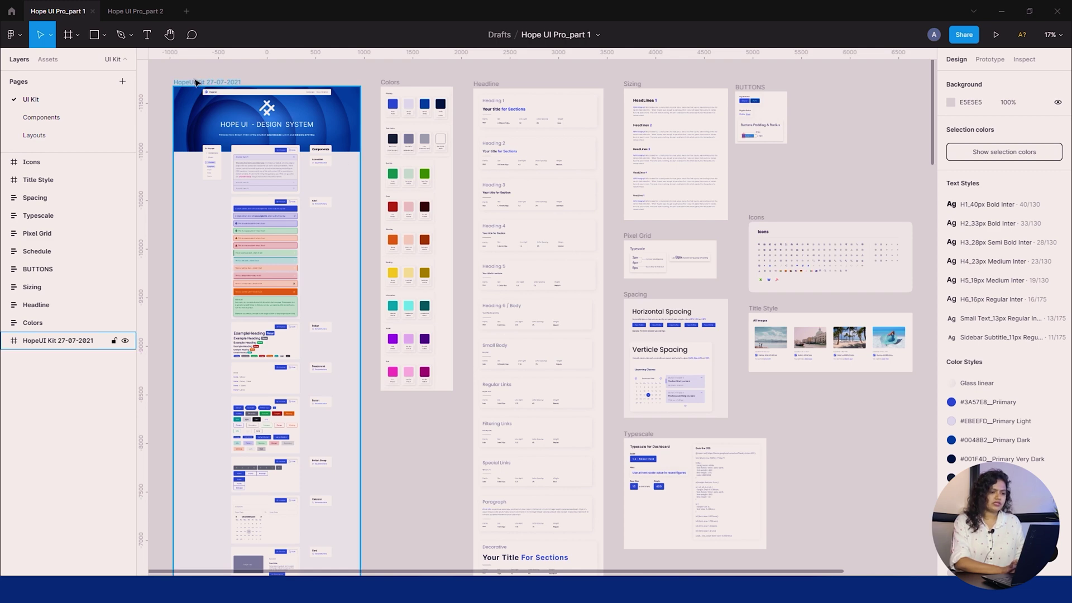
scroll(262, 349, up, 8)
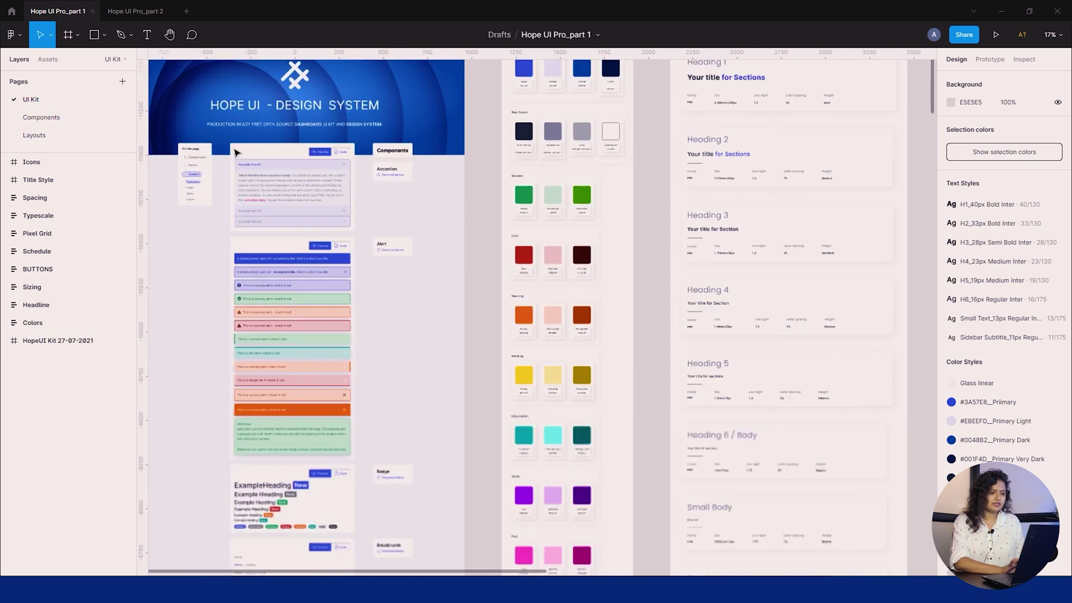
scroll(298, 291, down, 5)
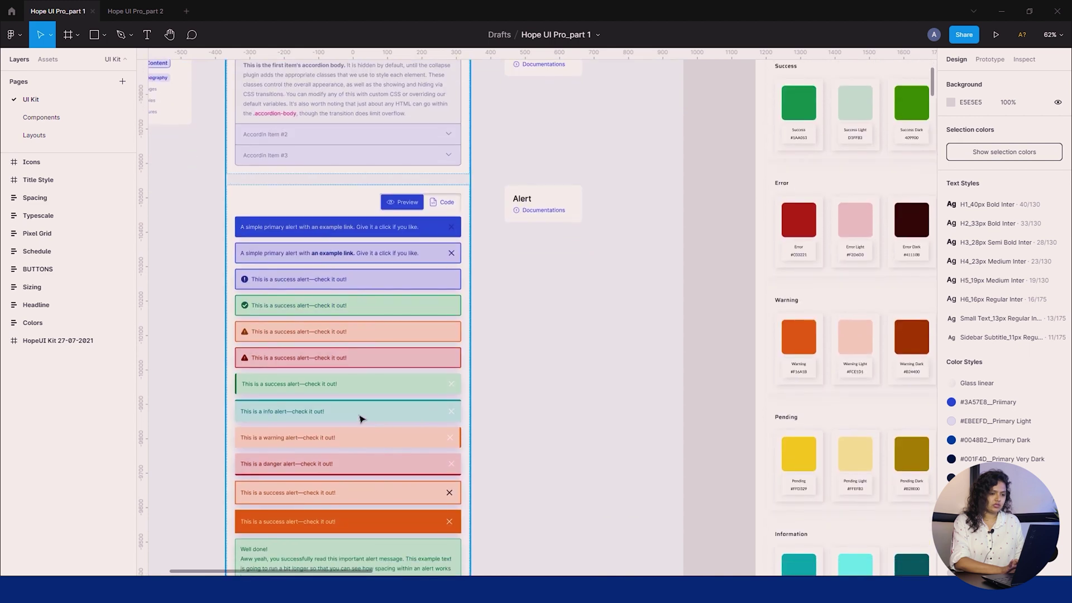
scroll(328, 164, down, 12)
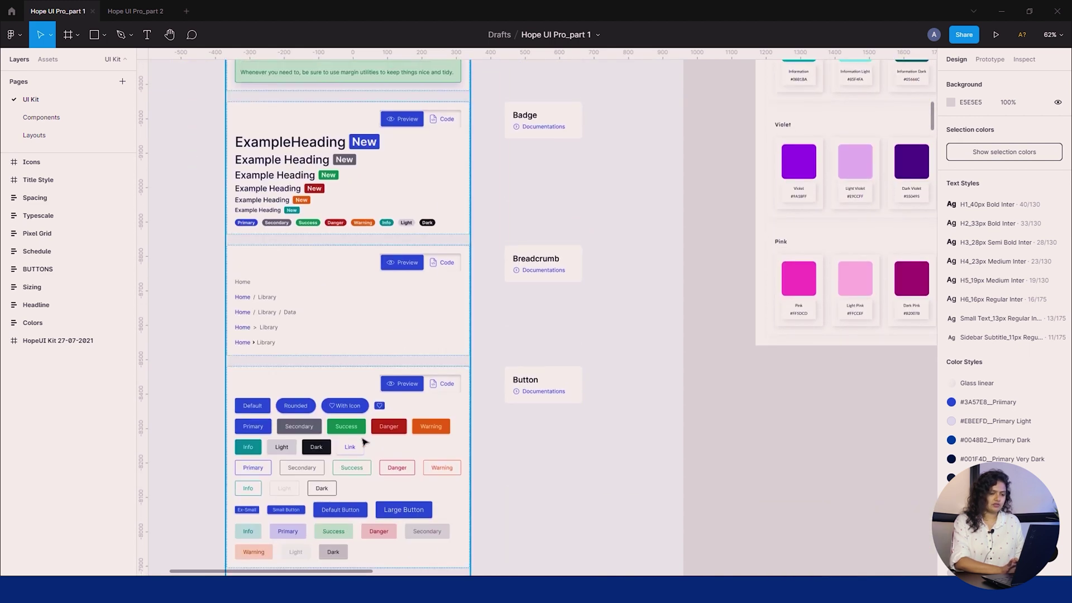
scroll(334, 295, down, 6)
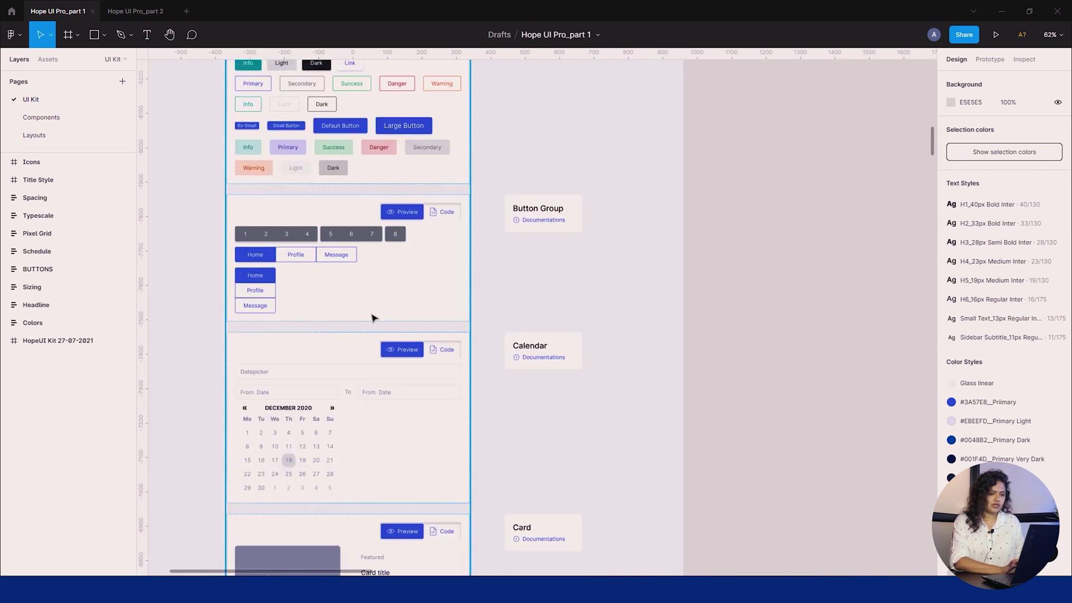
scroll(271, 275, down, 20)
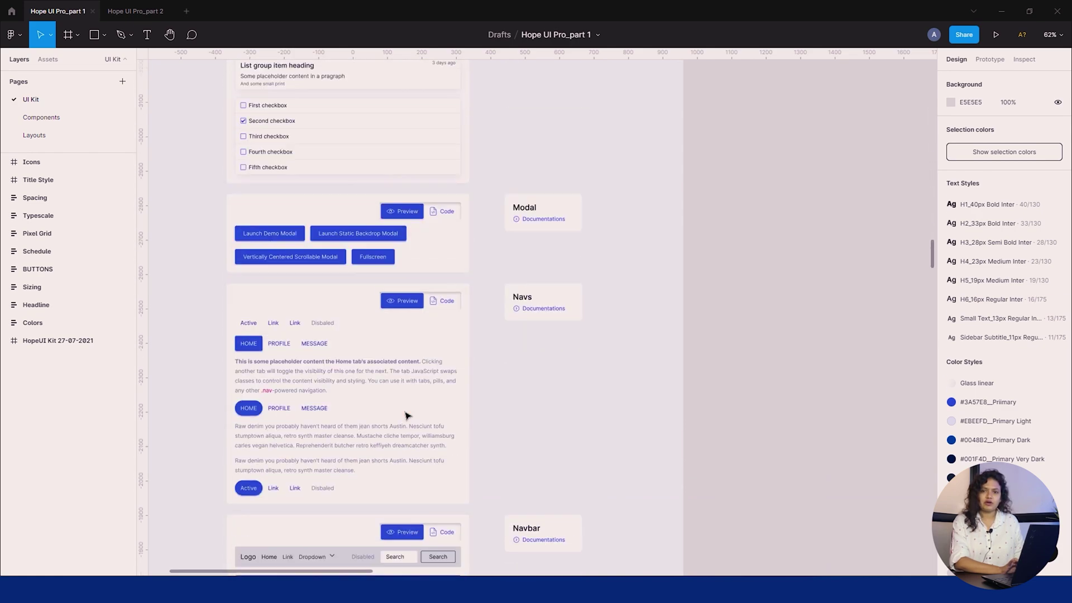
scroll(406, 415, up, 20)
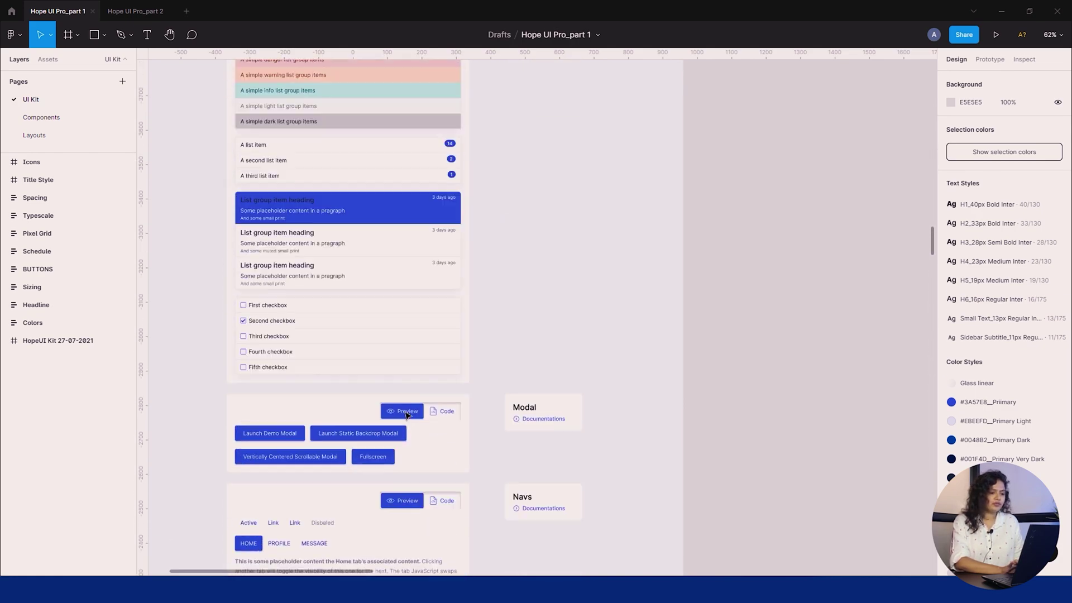
scroll(407, 415, up, 15)
scroll(501, 228, down, 3)
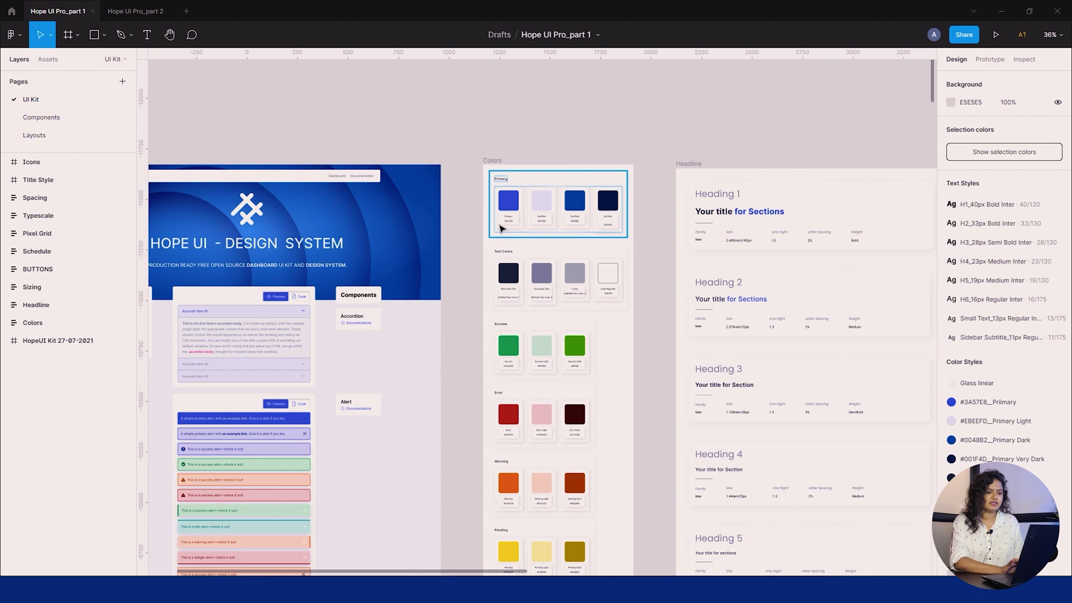
scroll(616, 225, down, 5)
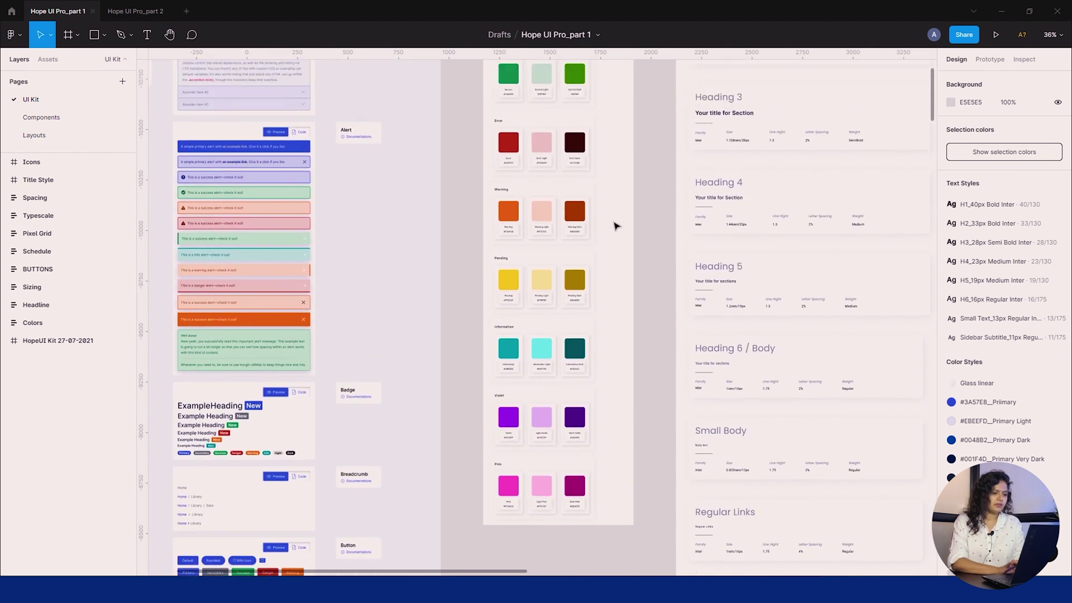
scroll(616, 225, up, 4)
scroll(617, 226, up, 3)
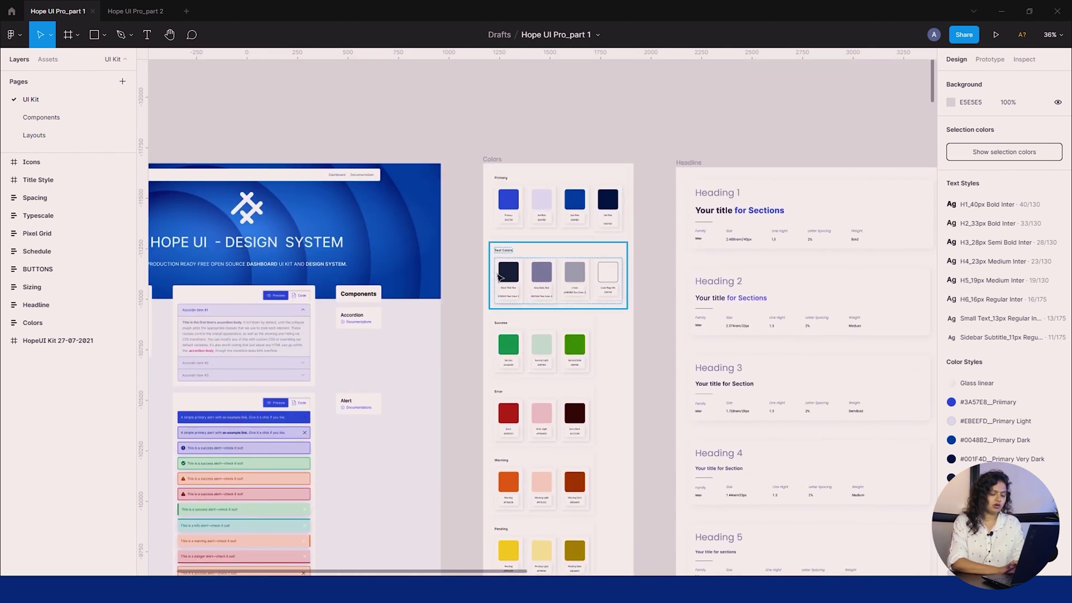
click(512, 199)
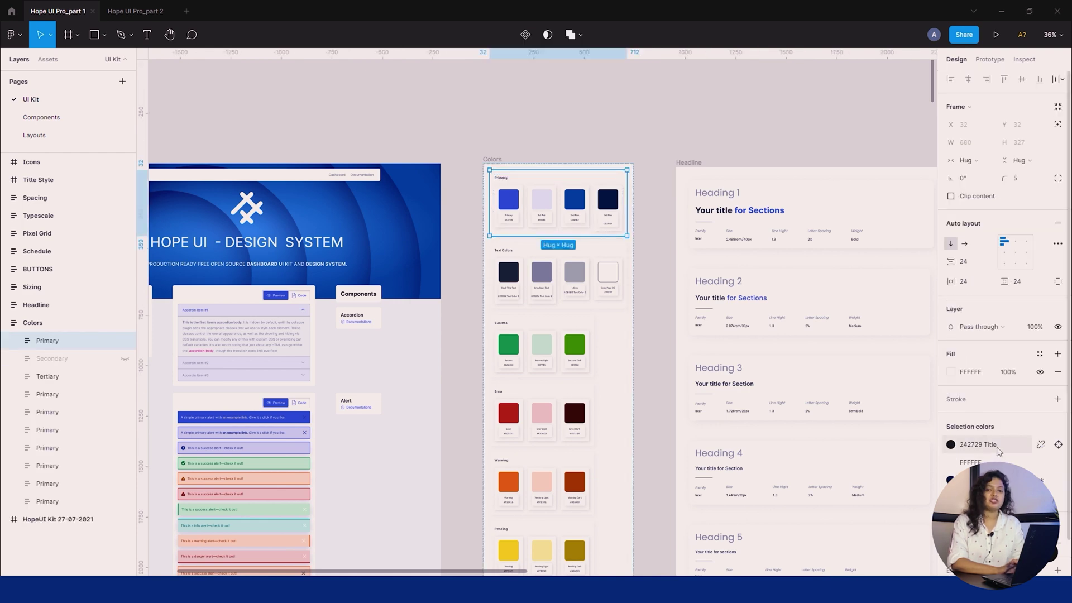
scroll(708, 284, right, 1)
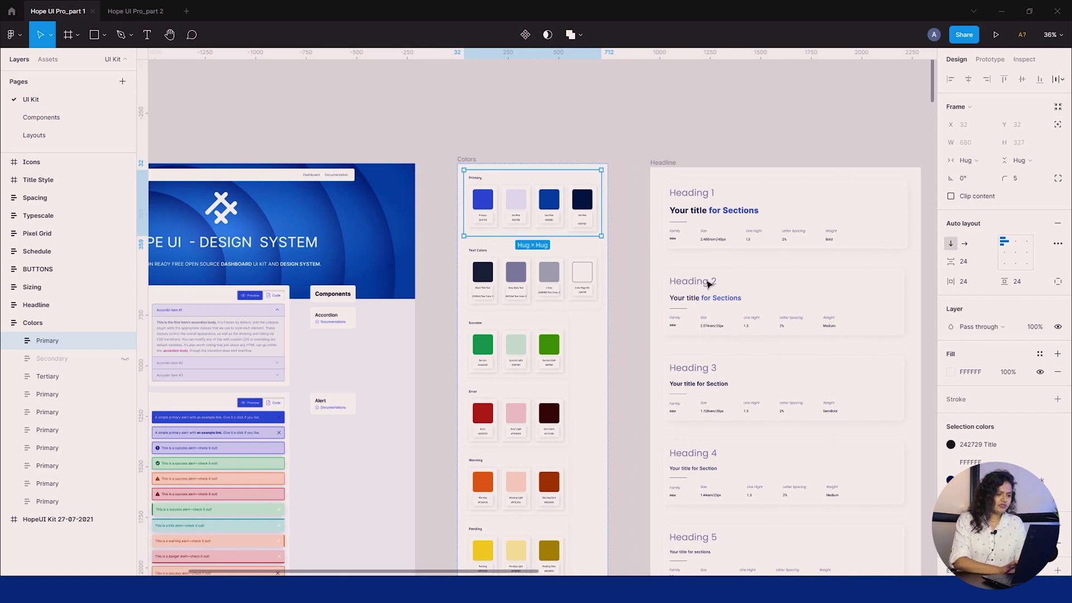
scroll(708, 284, right, 5)
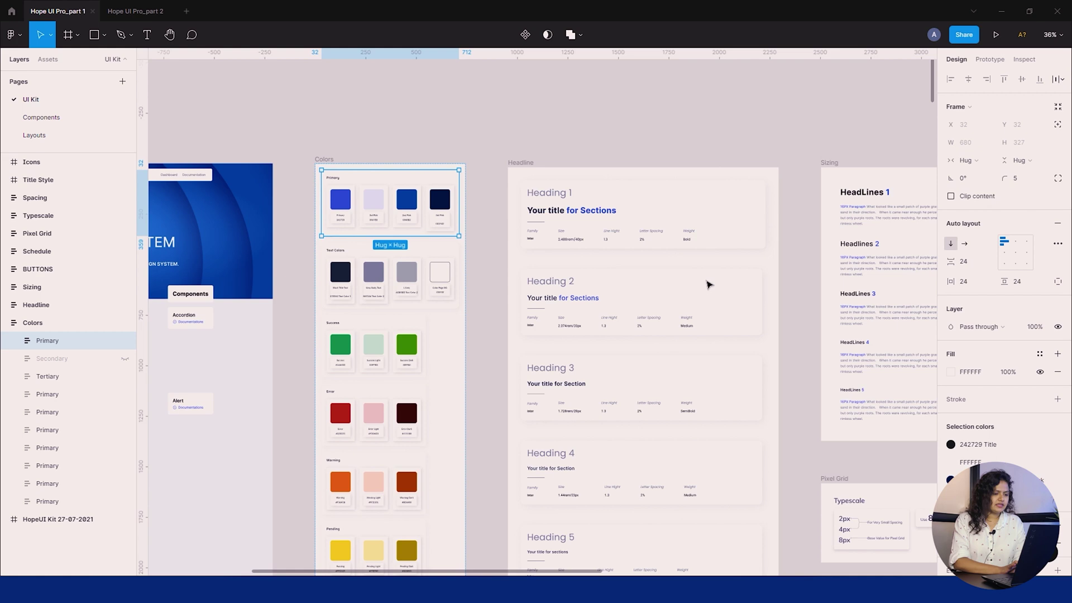
click(707, 284)
scroll(614, 223, down, 1)
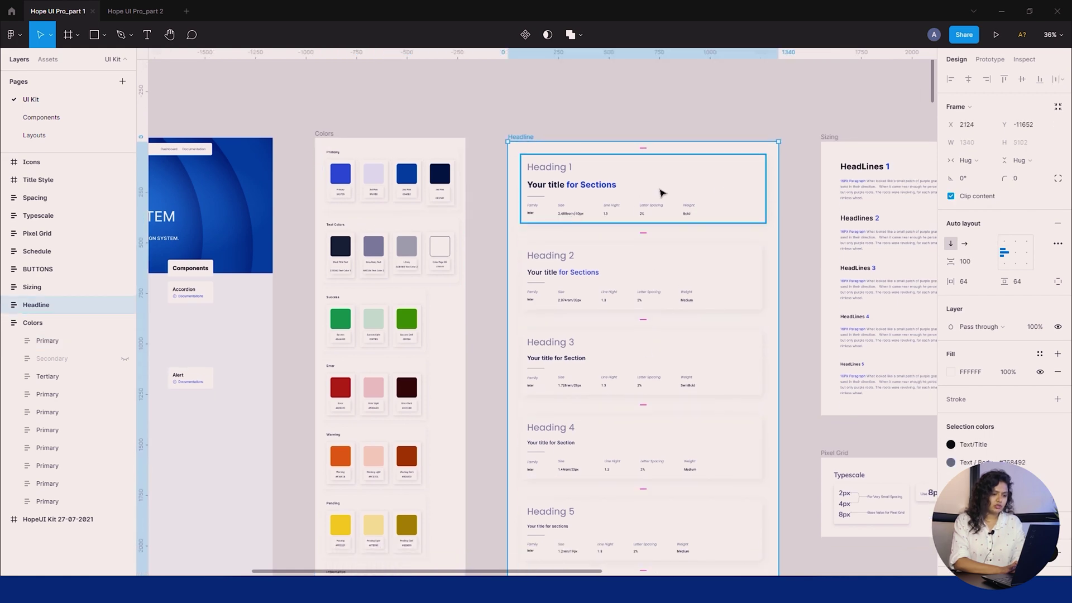
scroll(730, 268, down, 5)
scroll(670, 308, down, 2)
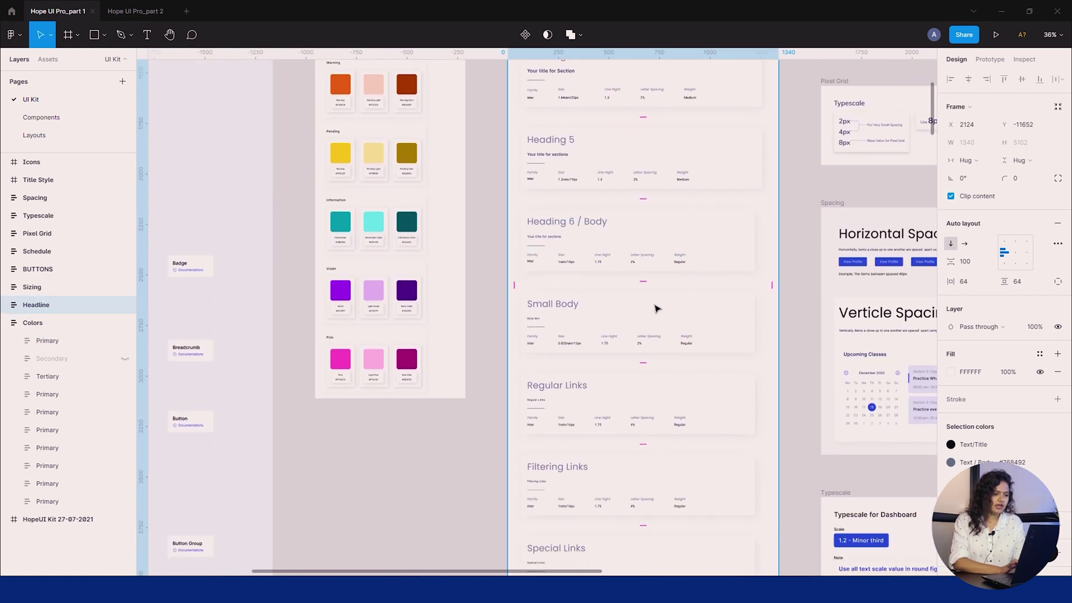
scroll(771, 407, down, 5)
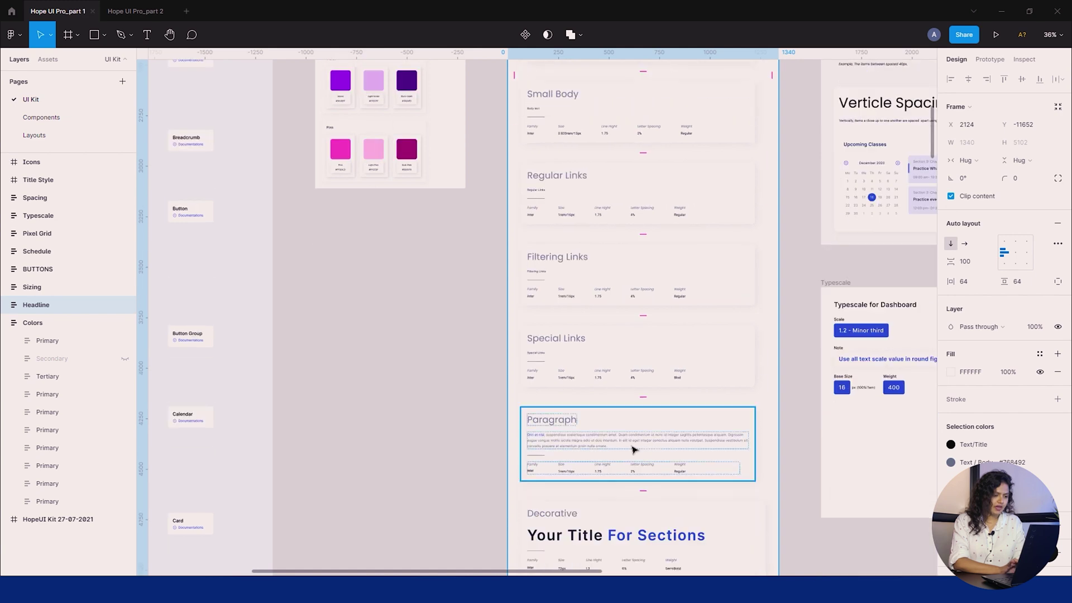
scroll(665, 448, down, 2)
scroll(726, 450, up, 10)
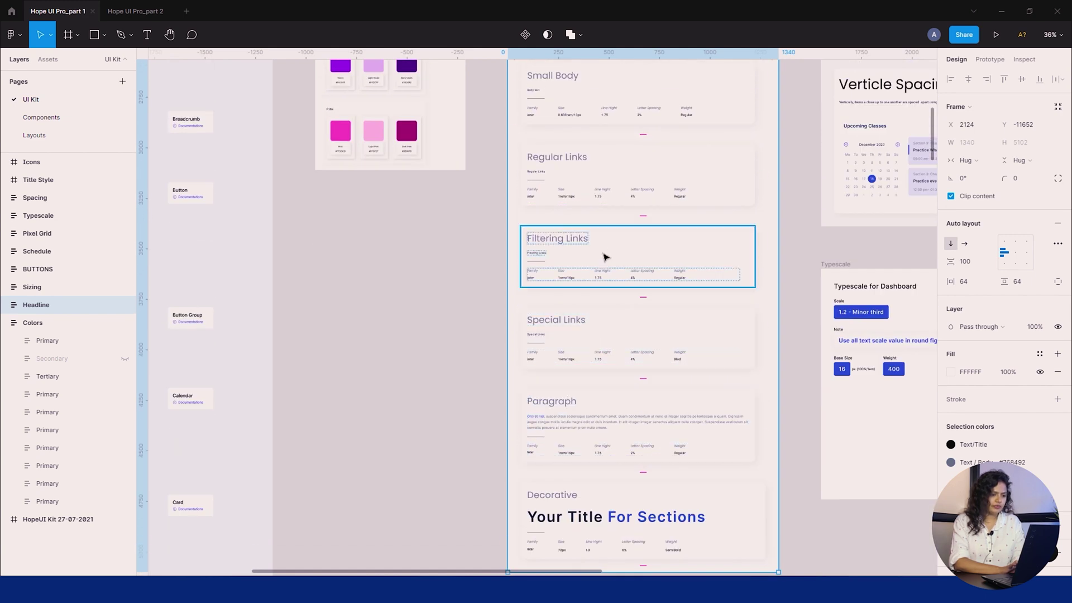
scroll(818, 211, up, 3)
scroll(811, 211, right, 5)
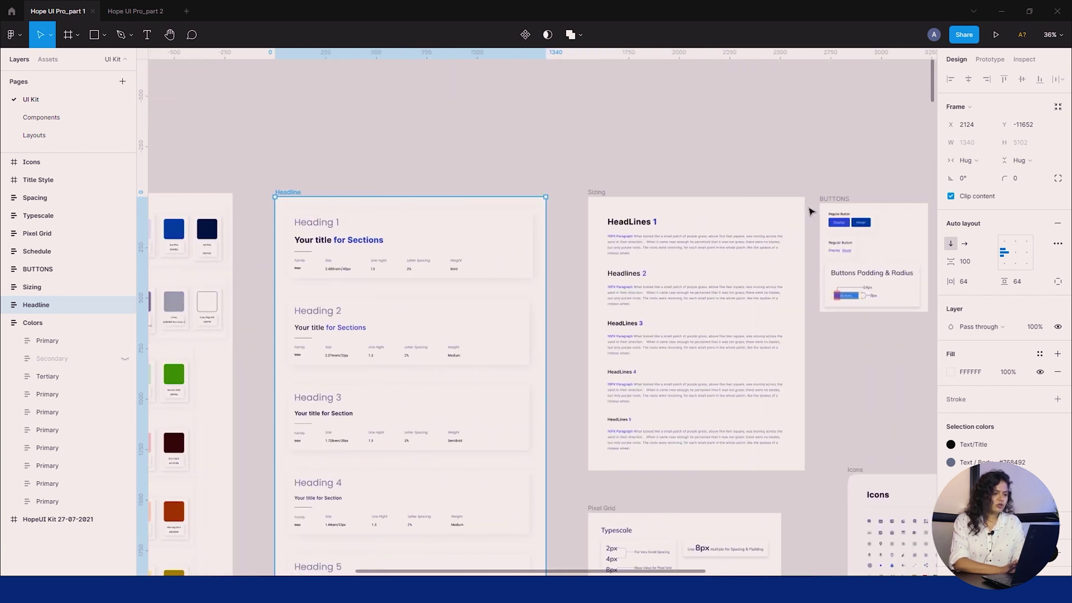
scroll(811, 211, right, 4)
scroll(811, 211, down, 2)
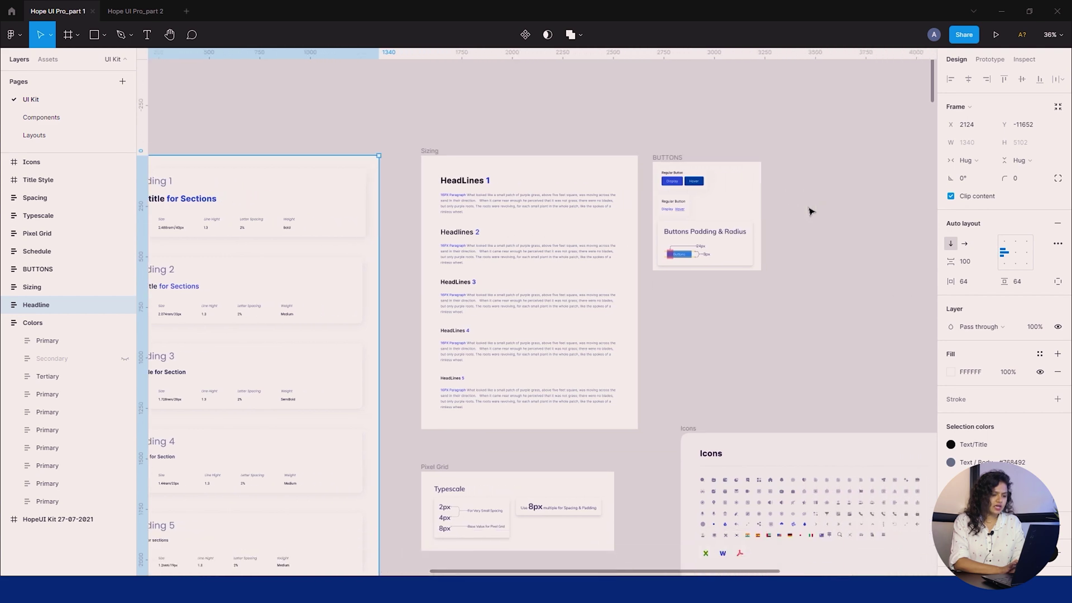
scroll(811, 211, left, 2)
scroll(811, 211, down, 3)
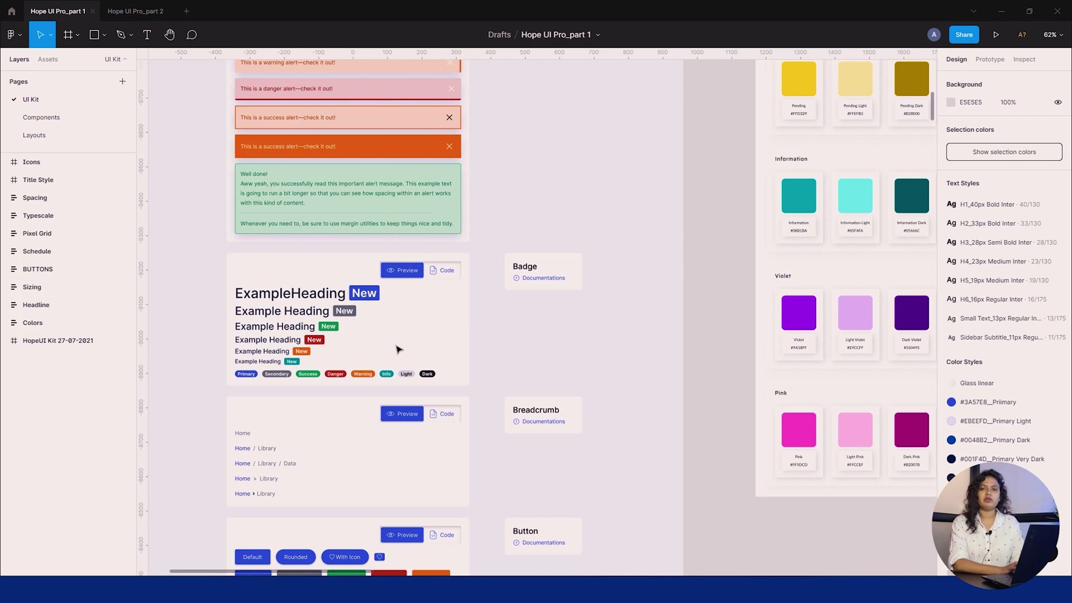
double_click(108, 122)
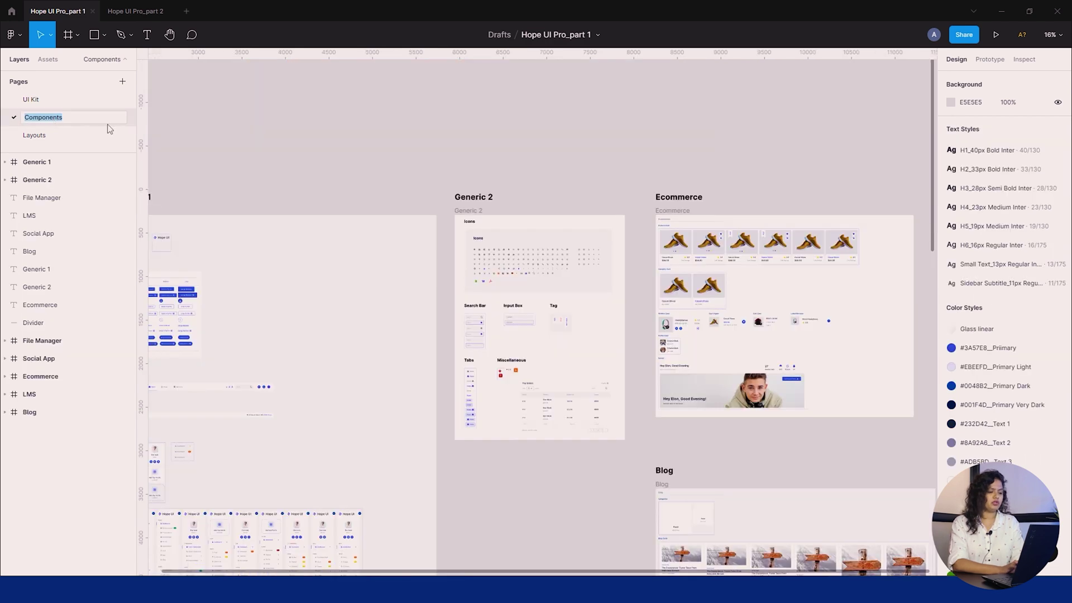
key(ctrl+minus)
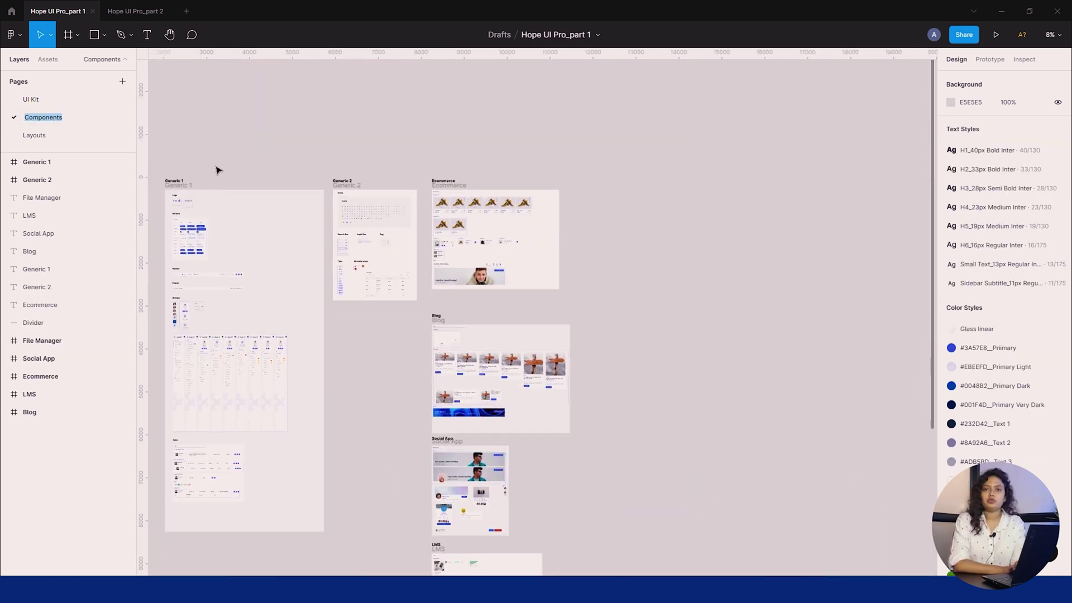
scroll(217, 169, down, 1)
scroll(216, 169, down, 2)
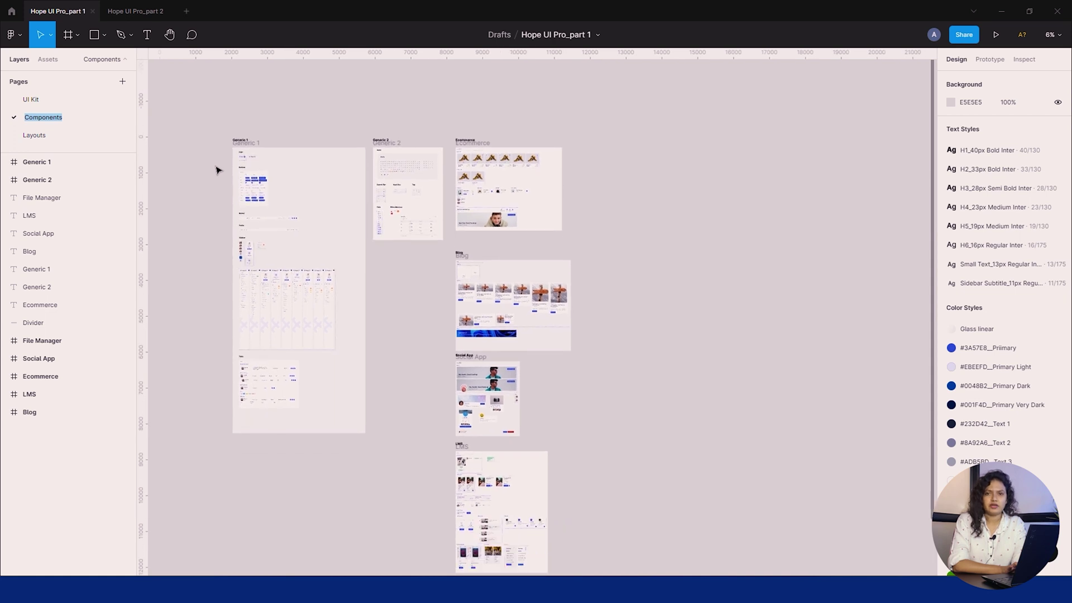
scroll(217, 169, down, 1)
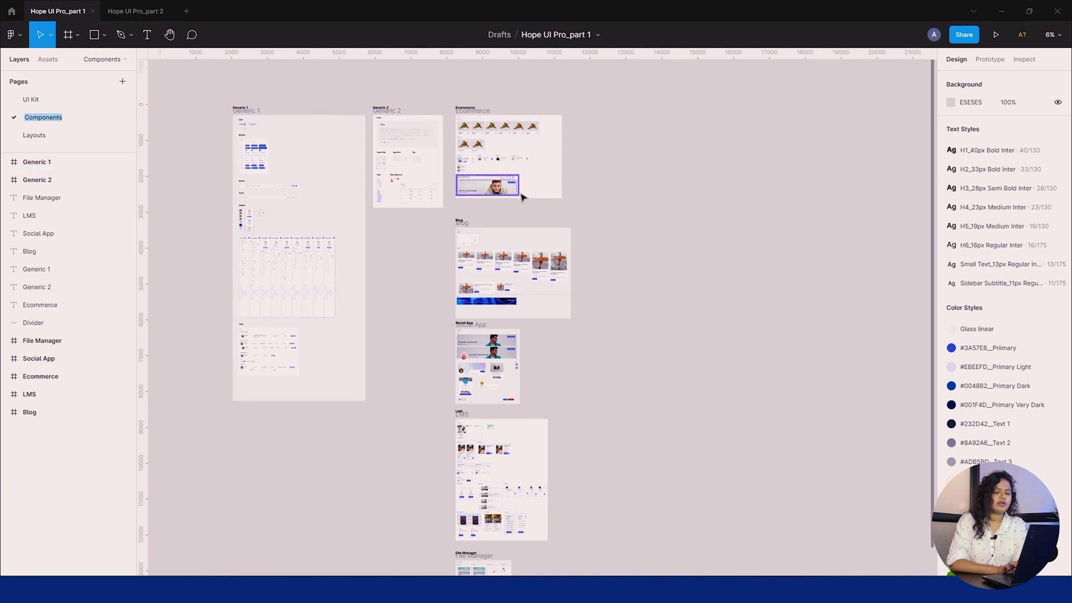
scroll(323, 139, up, 5)
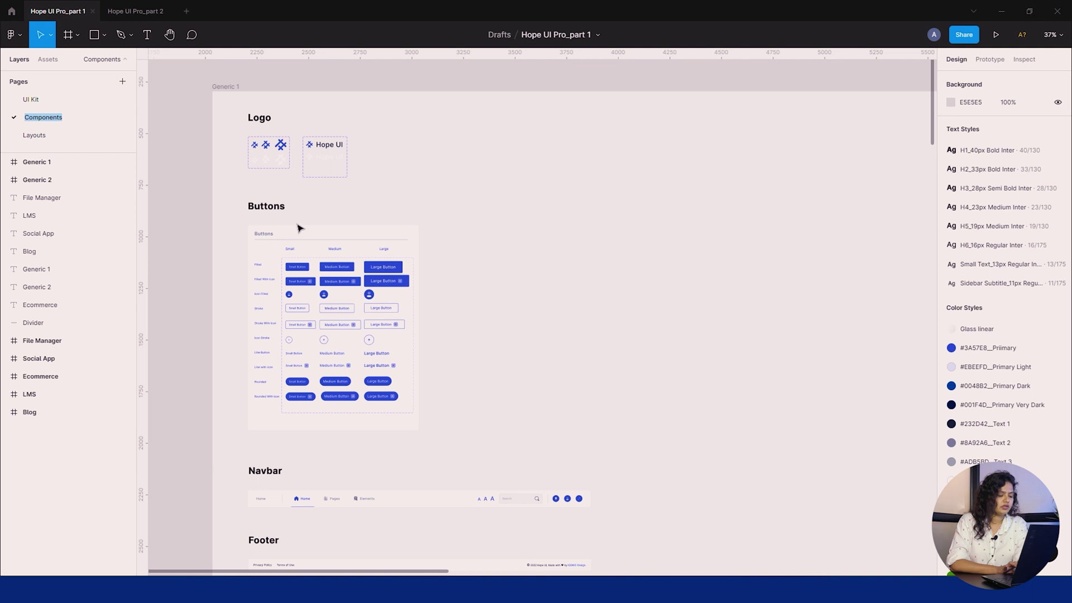
scroll(322, 297, down, 2)
scroll(322, 297, down, 3)
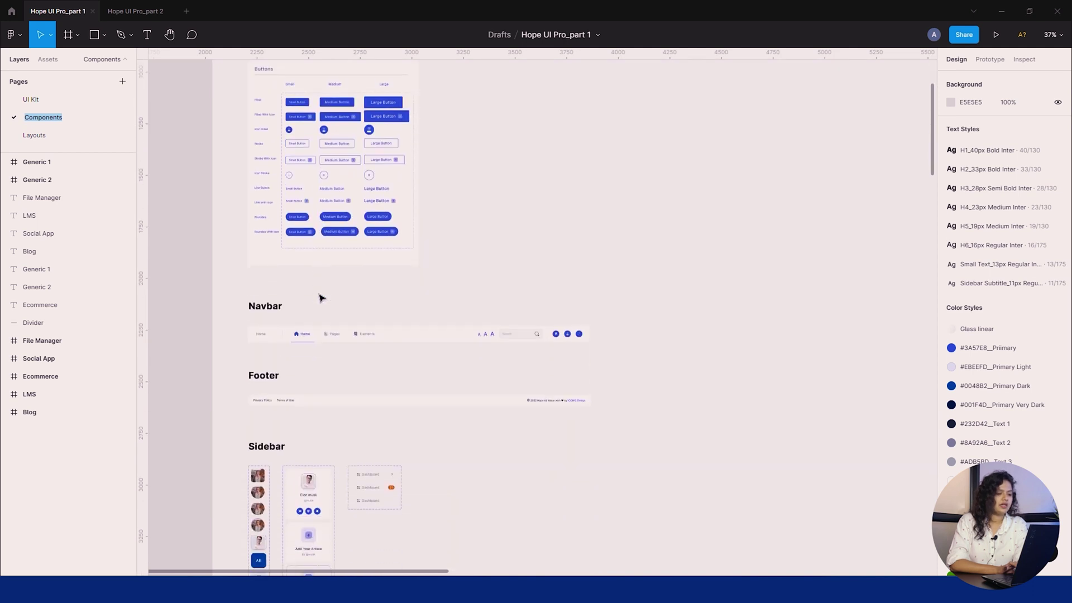
scroll(322, 297, up, 2)
scroll(322, 297, down, 1)
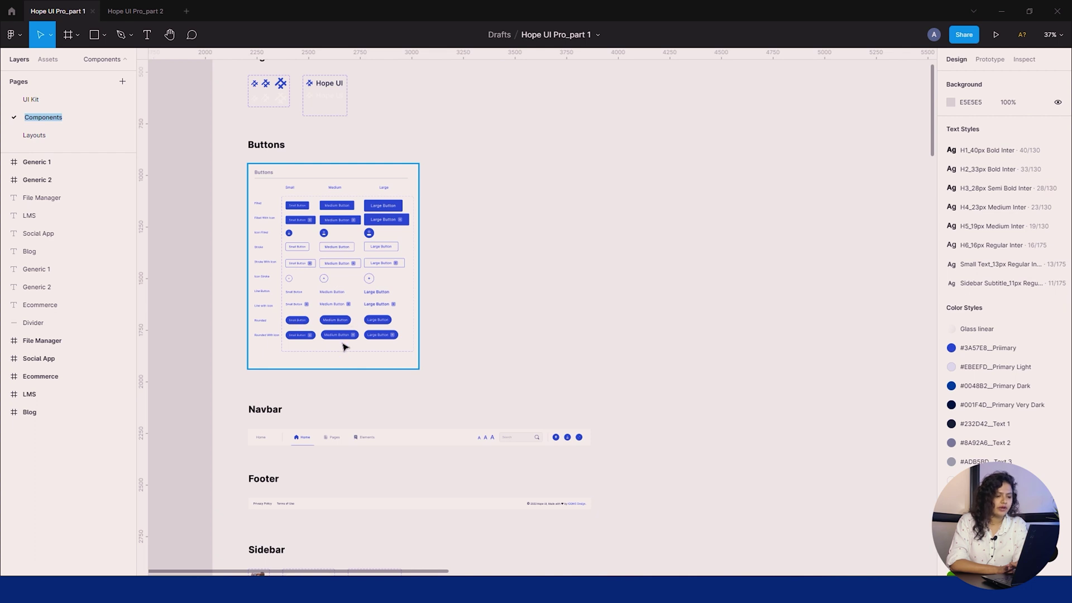
scroll(343, 347, down, 1)
scroll(346, 366, down, 2)
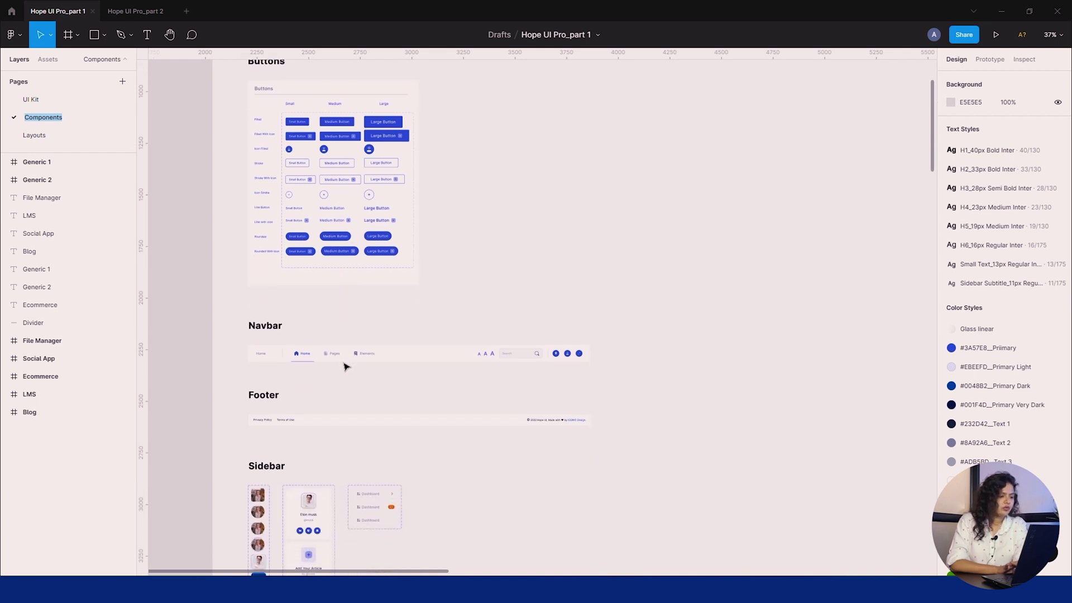
scroll(346, 367, down, 3)
scroll(346, 366, down, 2)
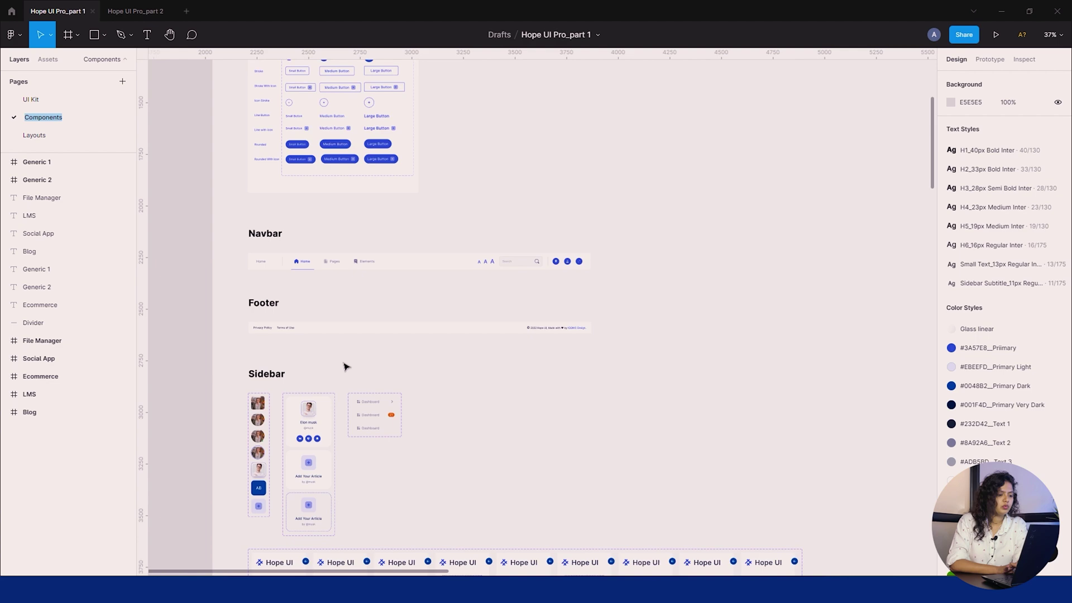
scroll(346, 366, down, 10)
scroll(345, 366, down, 2)
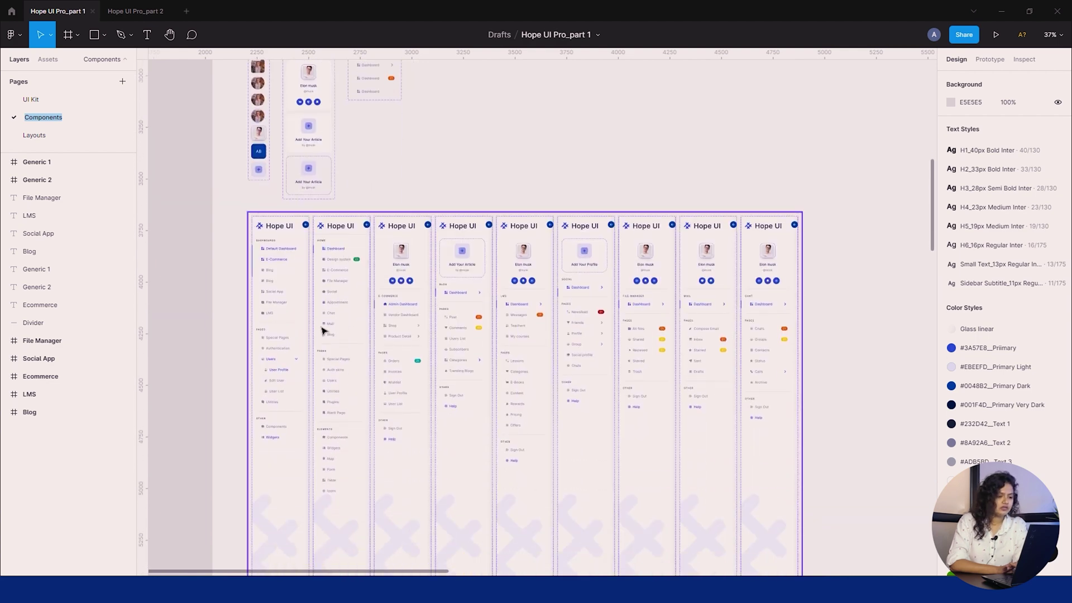
scroll(779, 367, down, 15)
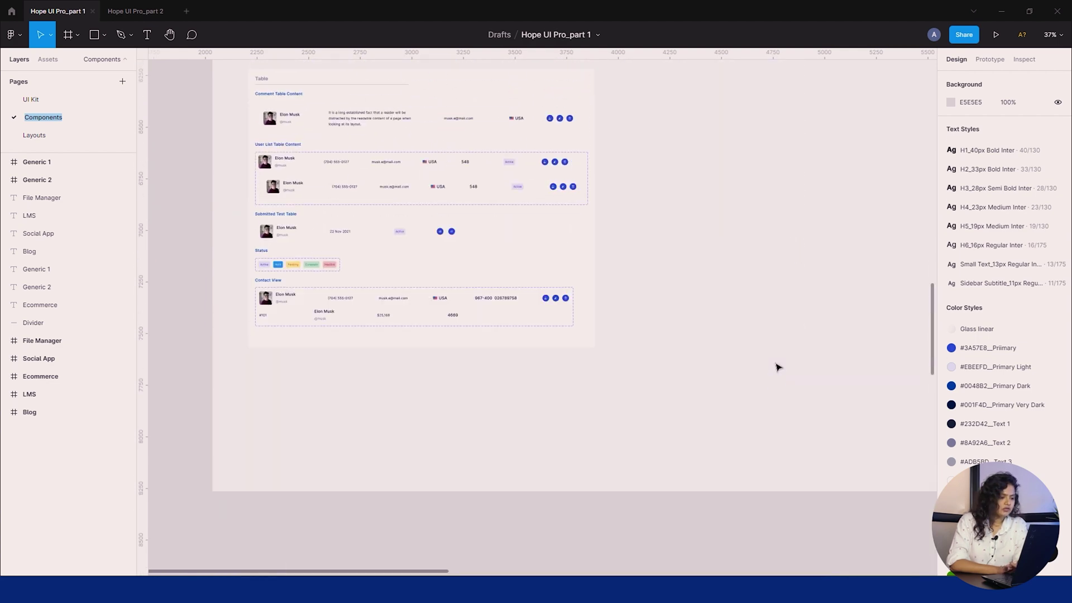
scroll(778, 367, down, 3)
scroll(778, 366, up, 10)
scroll(553, 199, up, 3)
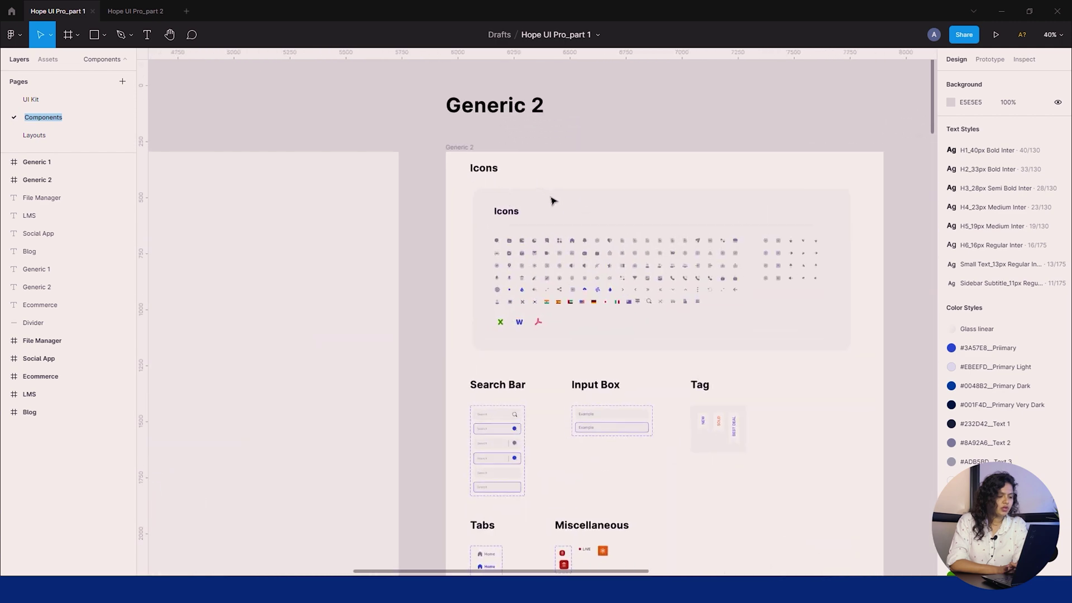
scroll(692, 241, down, 1)
scroll(692, 241, down, 4)
scroll(551, 149, right, 2)
scroll(551, 149, up, 1)
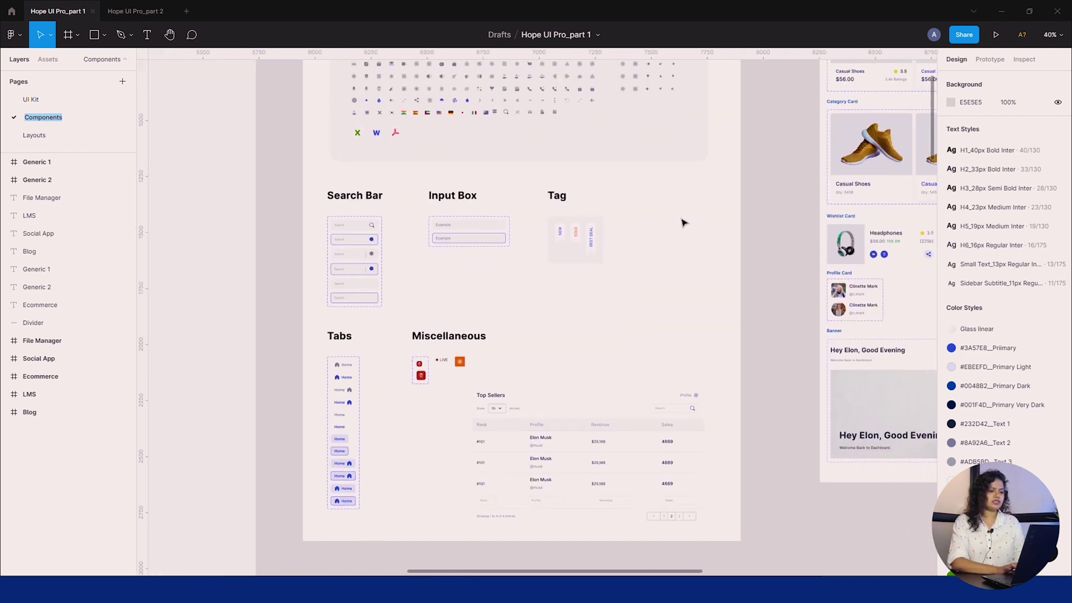
scroll(538, 423, down, 4)
scroll(684, 310, right, 6)
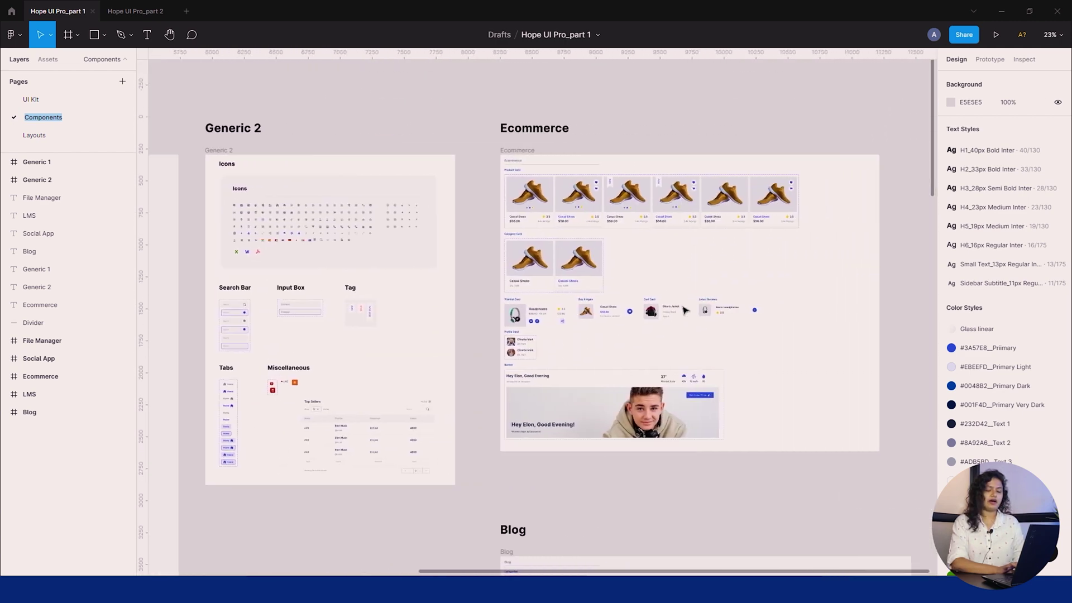
scroll(684, 310, right, 2)
scroll(531, 213, up, 3)
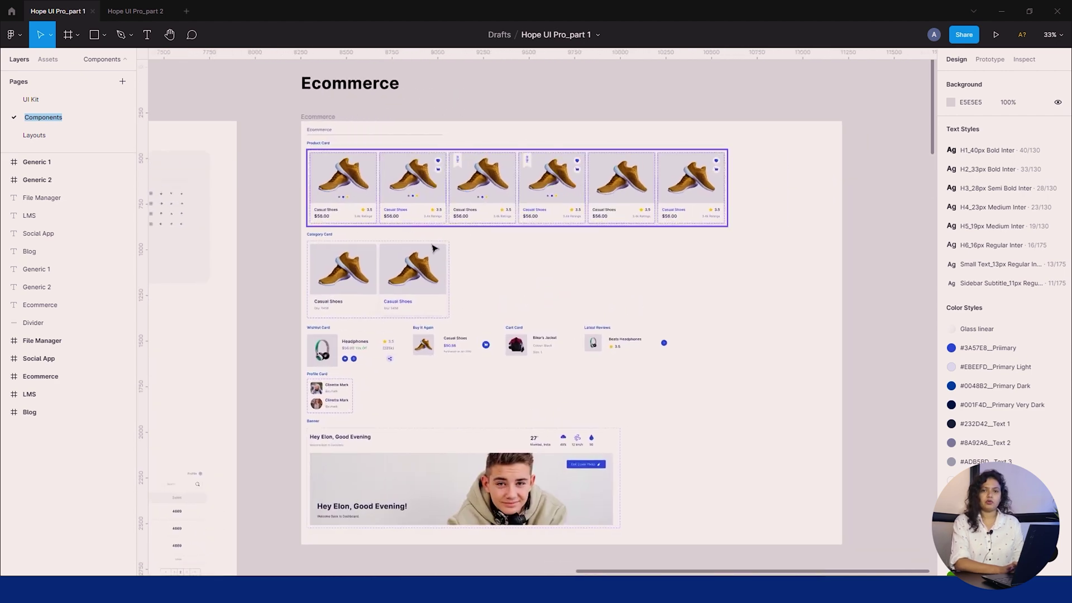
scroll(492, 434, down, 2)
scroll(493, 434, down, 6)
scroll(493, 433, up, 9)
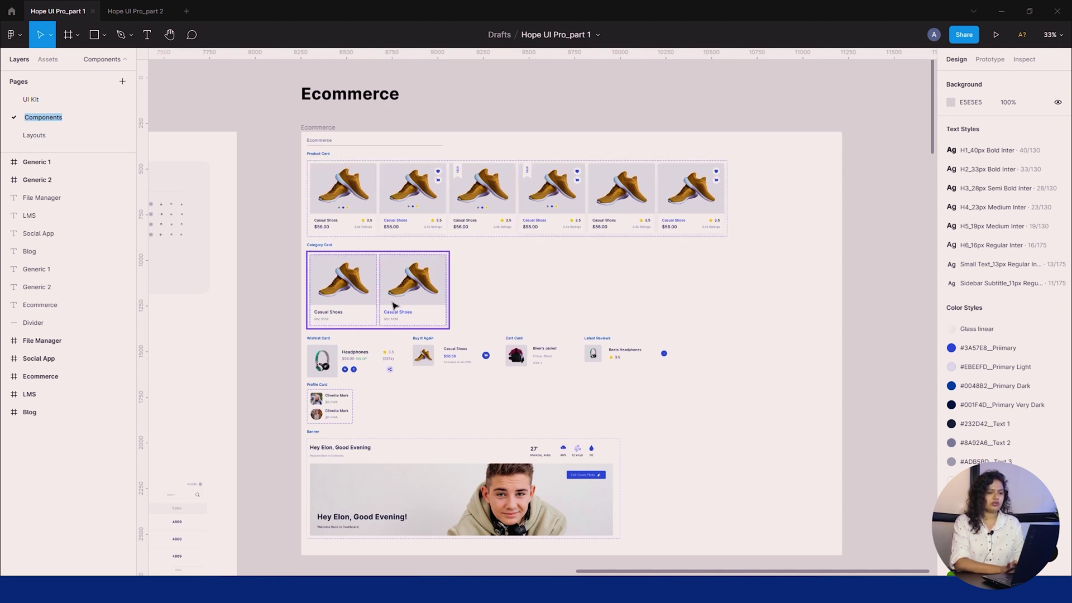
scroll(415, 435, down, 4)
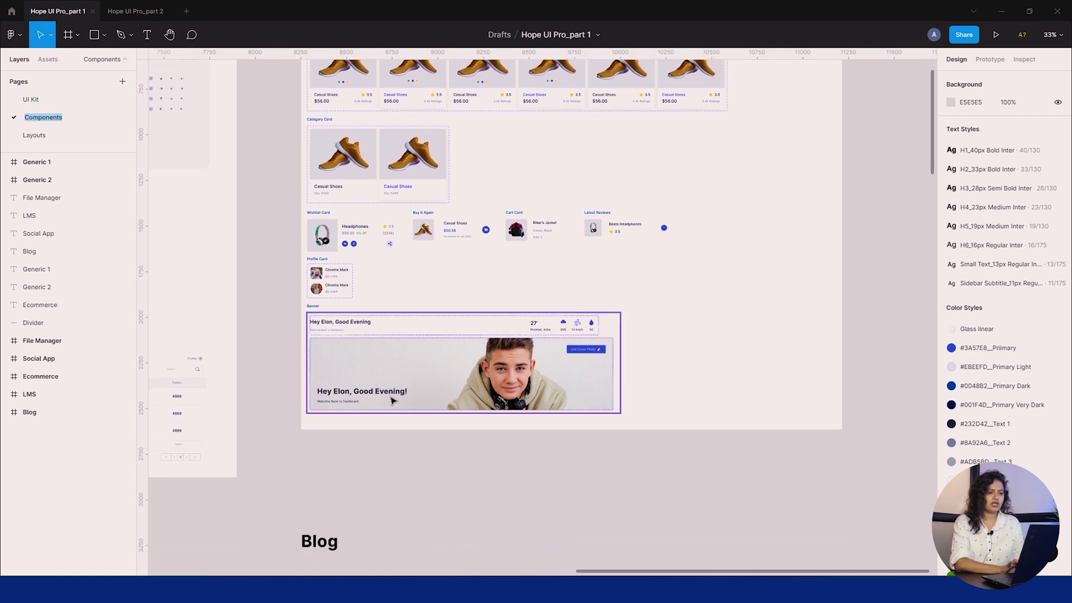
scroll(393, 399, down, 10)
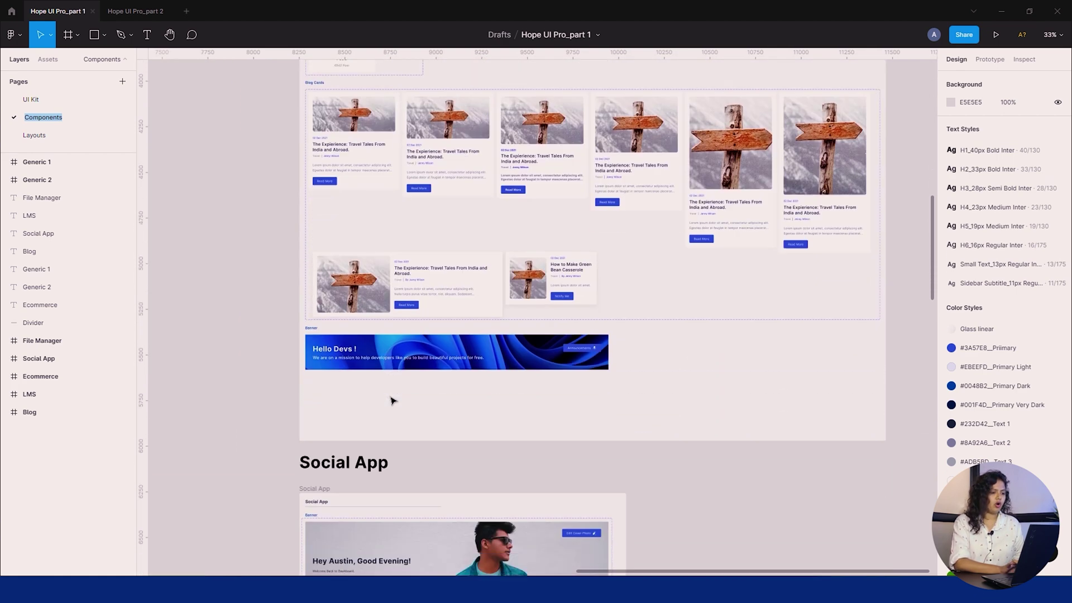
scroll(392, 400, down, 15)
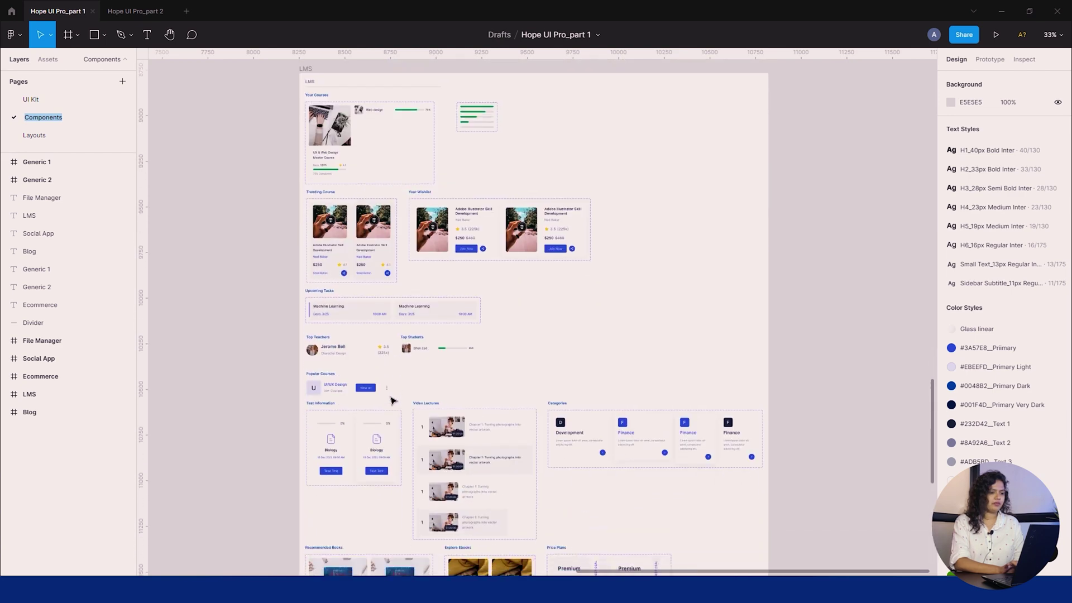
scroll(393, 399, down, 10)
scroll(392, 399, down, 4)
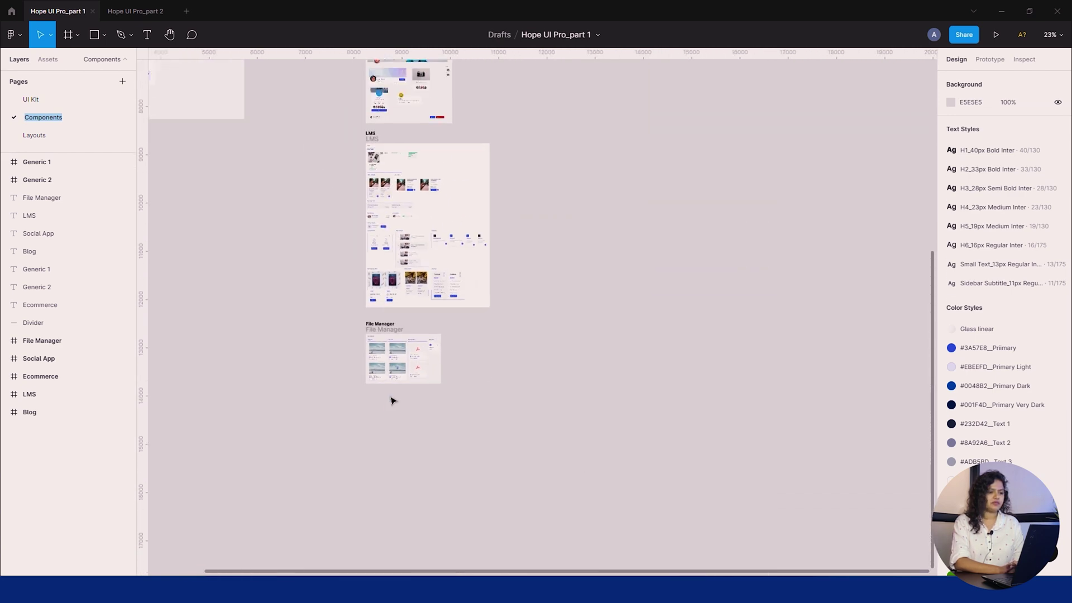
scroll(393, 399, up, 3)
key(Return)
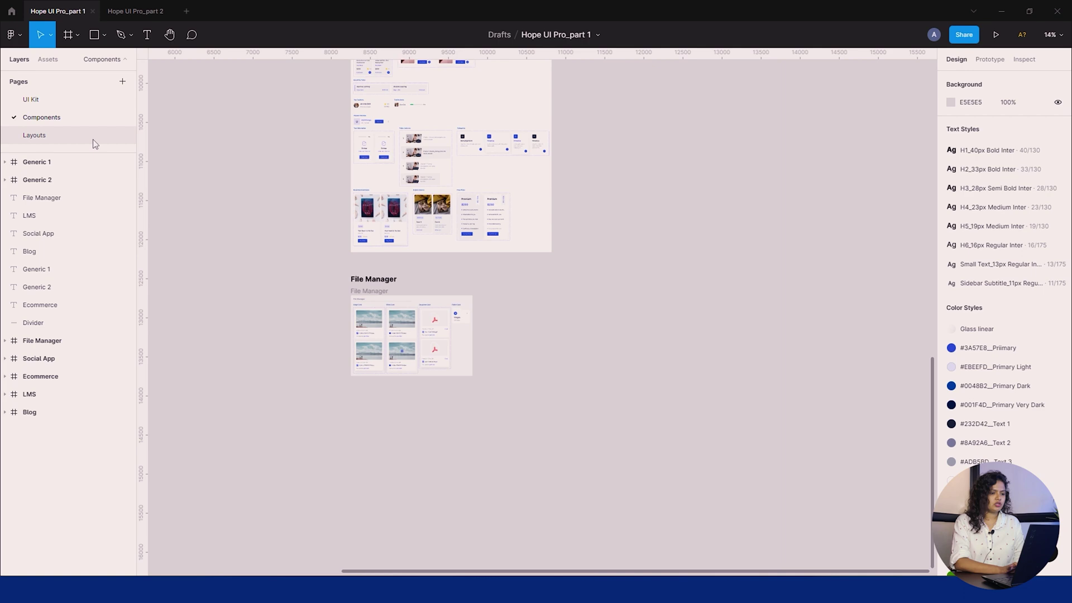
- Switch to the Layouts page and zoom in on the Default Dashboard frame
click(93, 140)
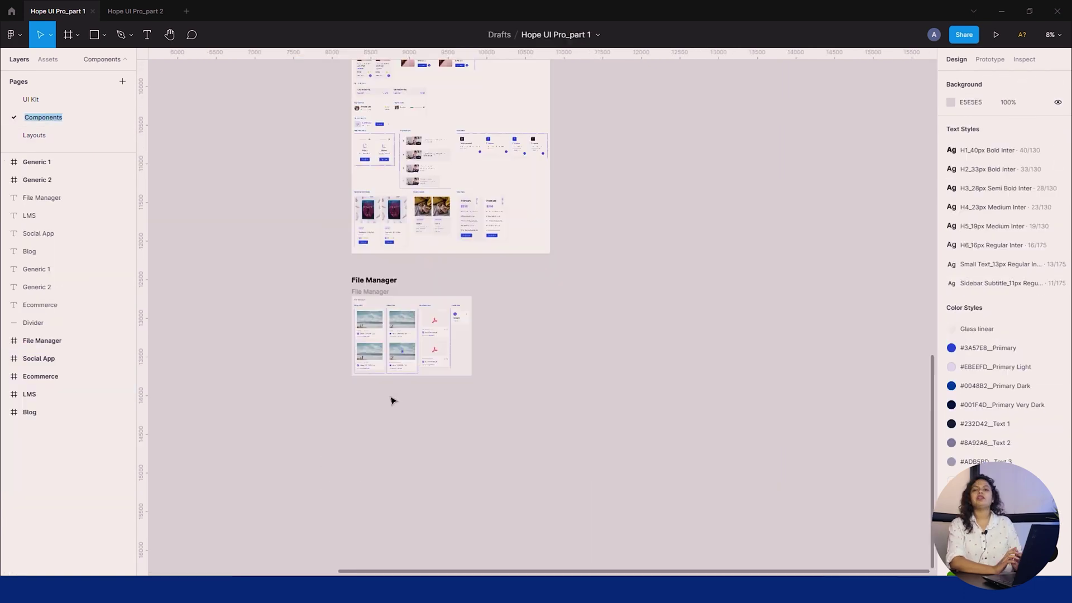
click(94, 139)
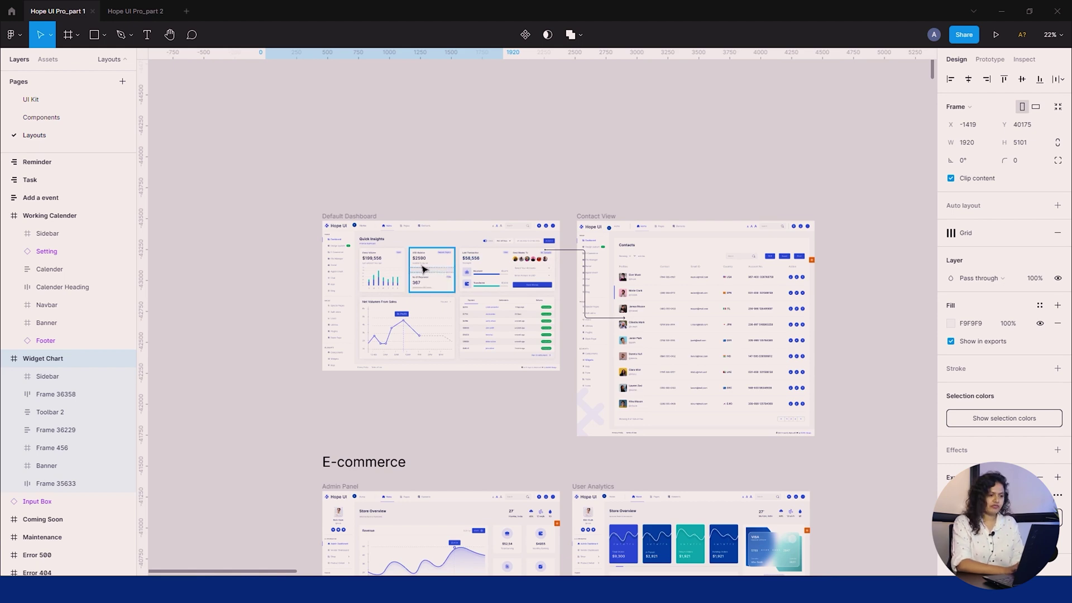
scroll(422, 270, up, 5)
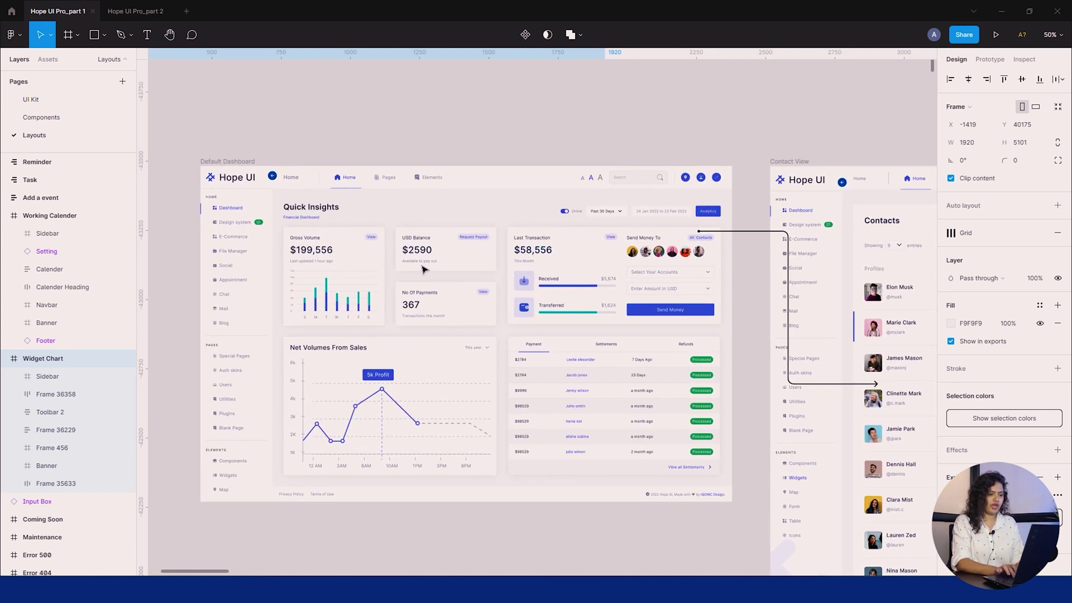
scroll(712, 359, up, 1)
scroll(712, 359, down, 10)
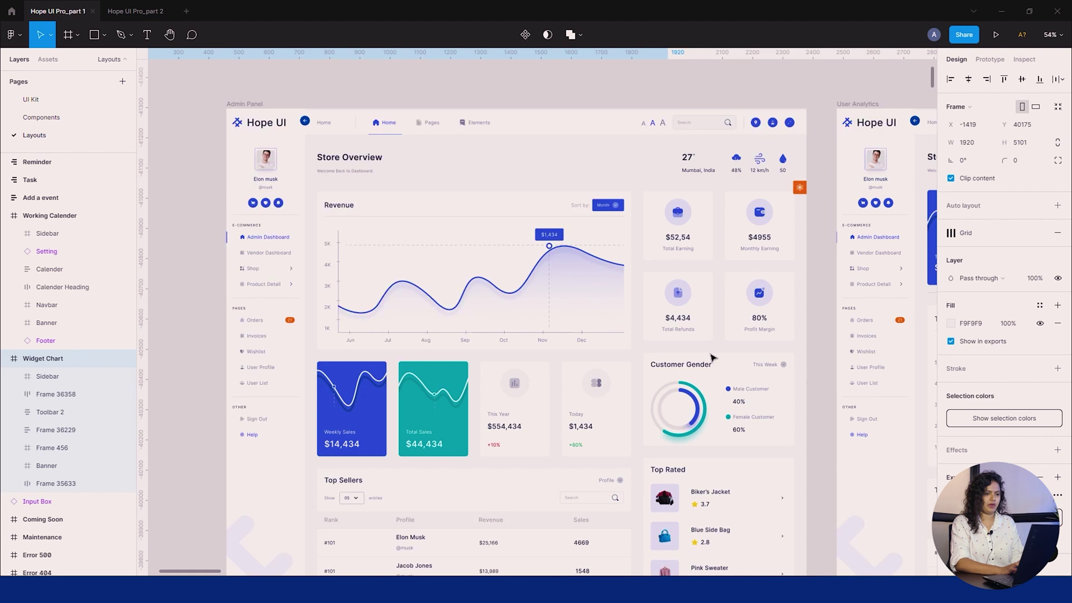
scroll(713, 357, down, 2)
scroll(503, 279, down, 3)
scroll(342, 254, up, 6)
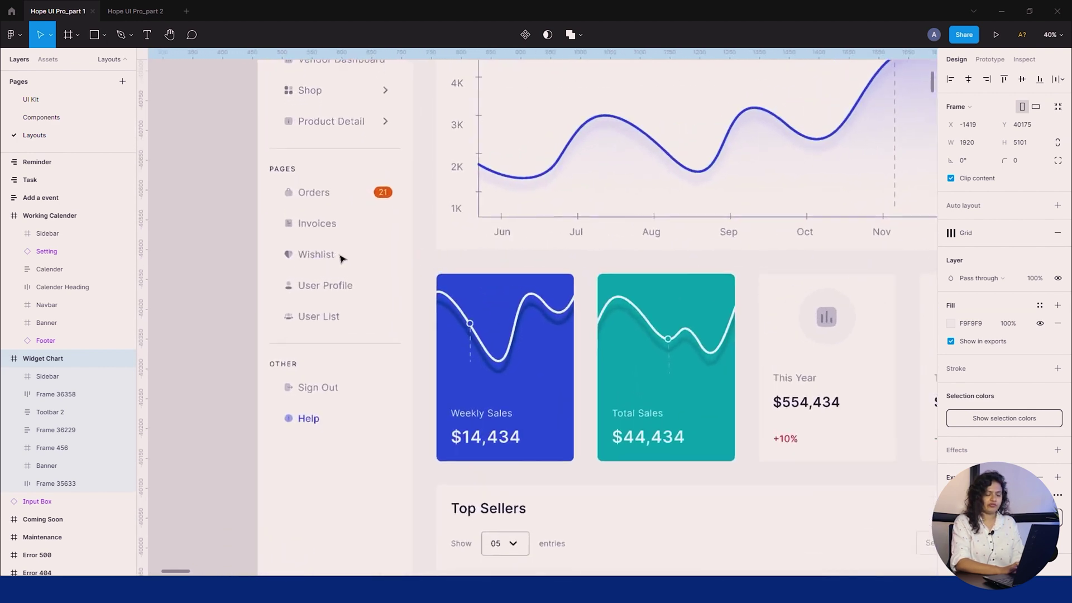
scroll(342, 256, up, 5)
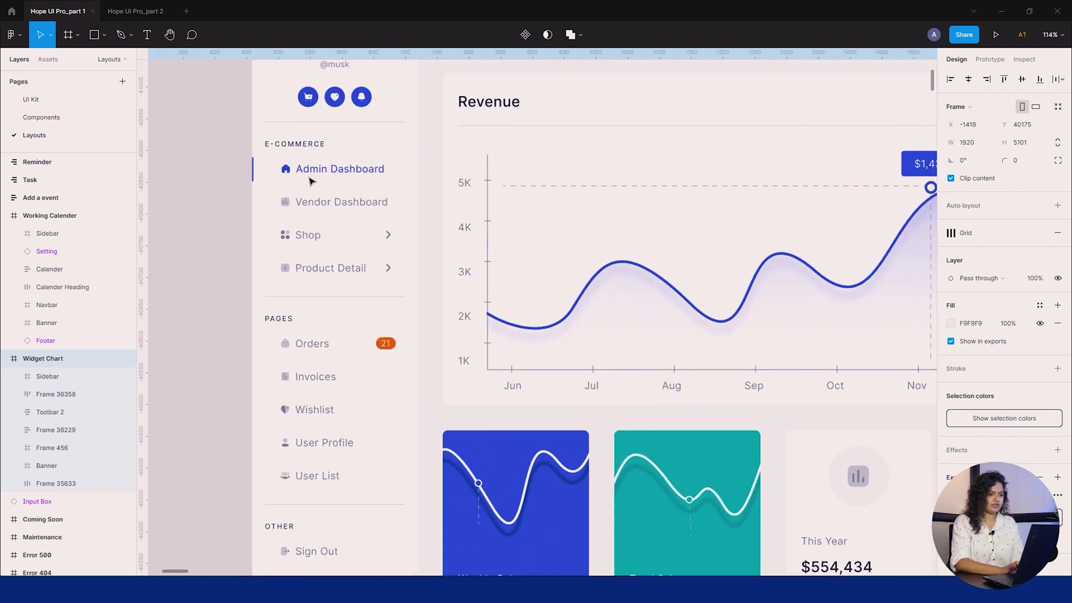
scroll(334, 193, up, 1)
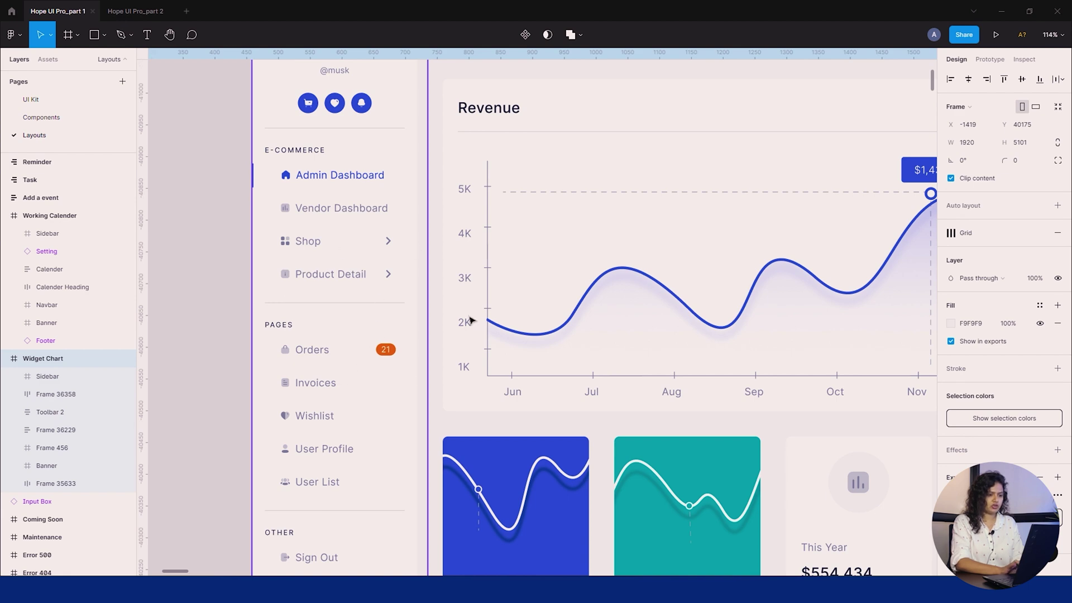
scroll(470, 320, down, 6)
scroll(508, 313, right, 2)
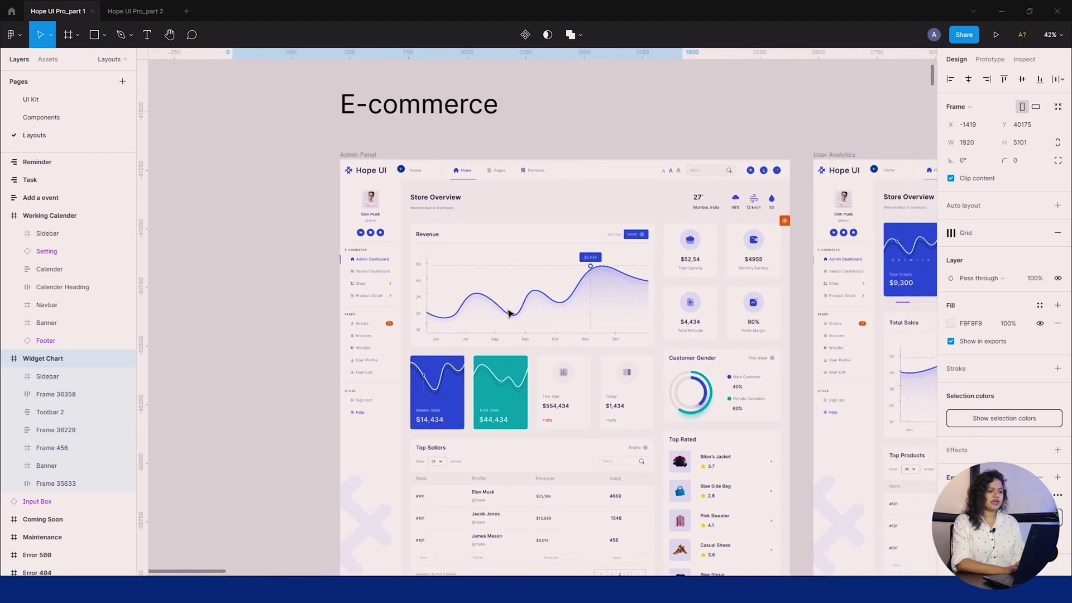
scroll(507, 313, right, 3)
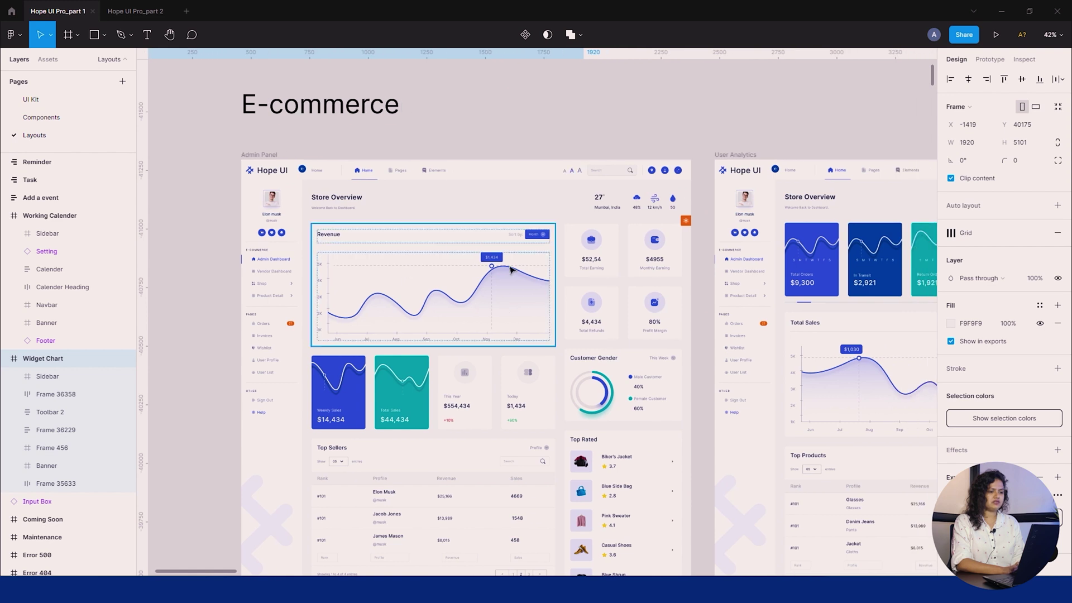
scroll(552, 427, down, 1)
scroll(556, 428, down, 2)
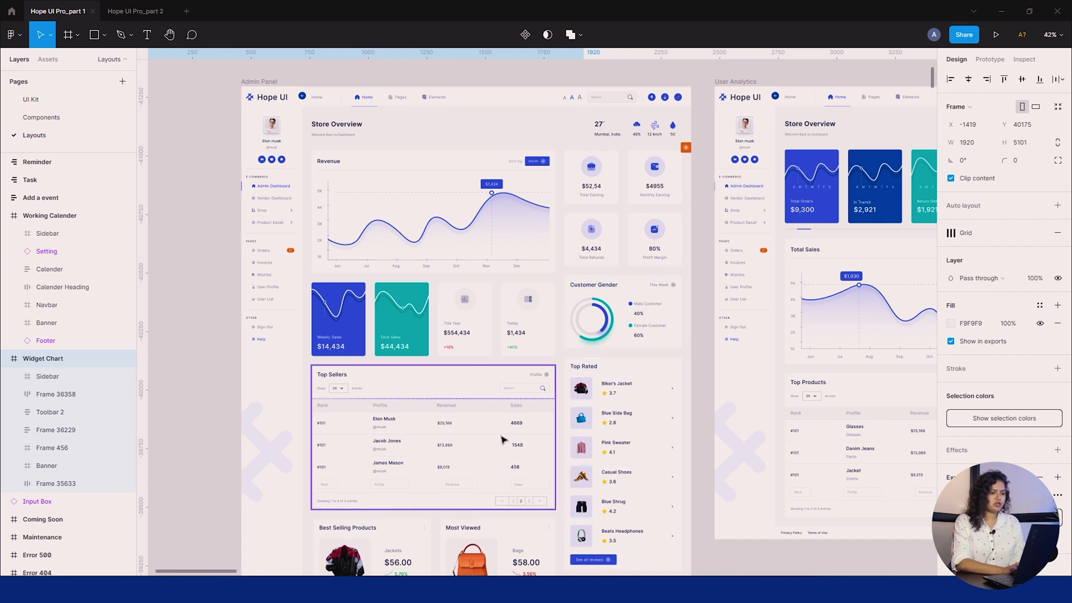
scroll(505, 436, down, 2)
scroll(468, 338, up, 1)
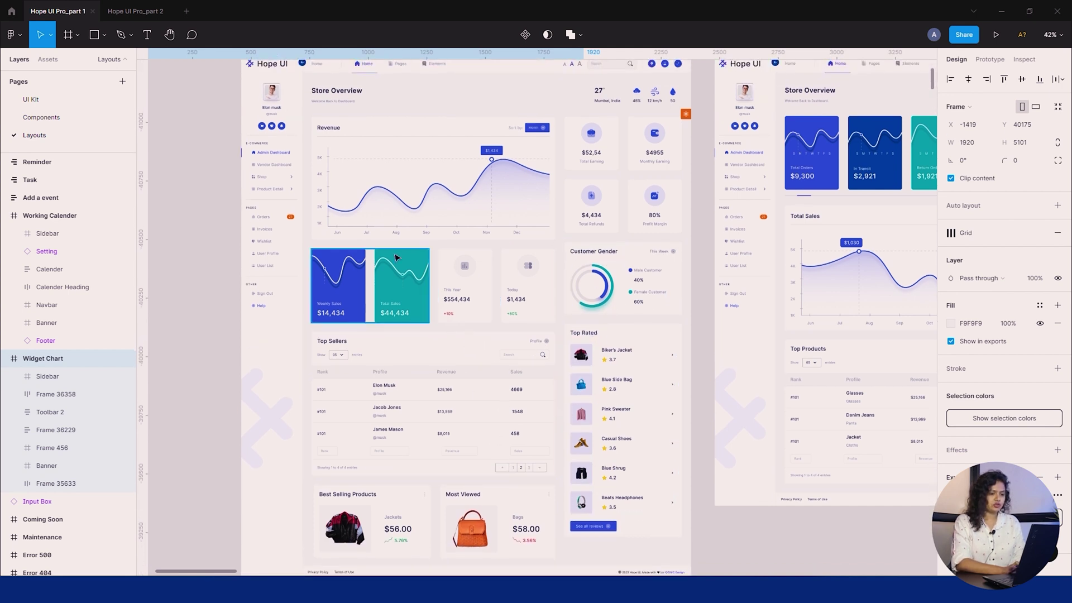
scroll(368, 445, down, 2)
scroll(368, 447, down, 1)
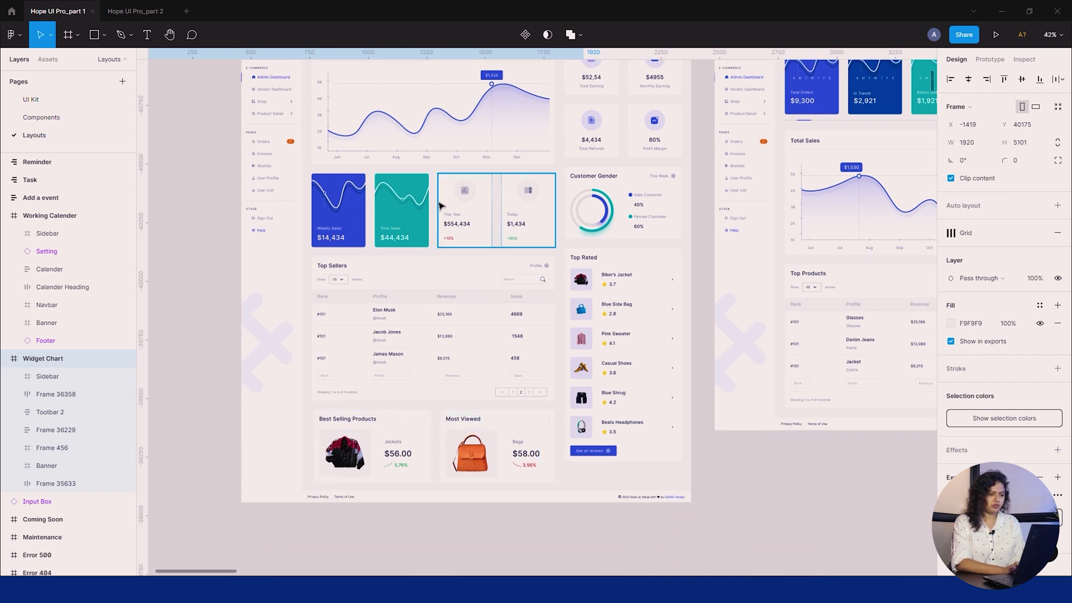
scroll(398, 208, up, 3)
scroll(398, 208, down, 10)
scroll(370, 192, down, 2)
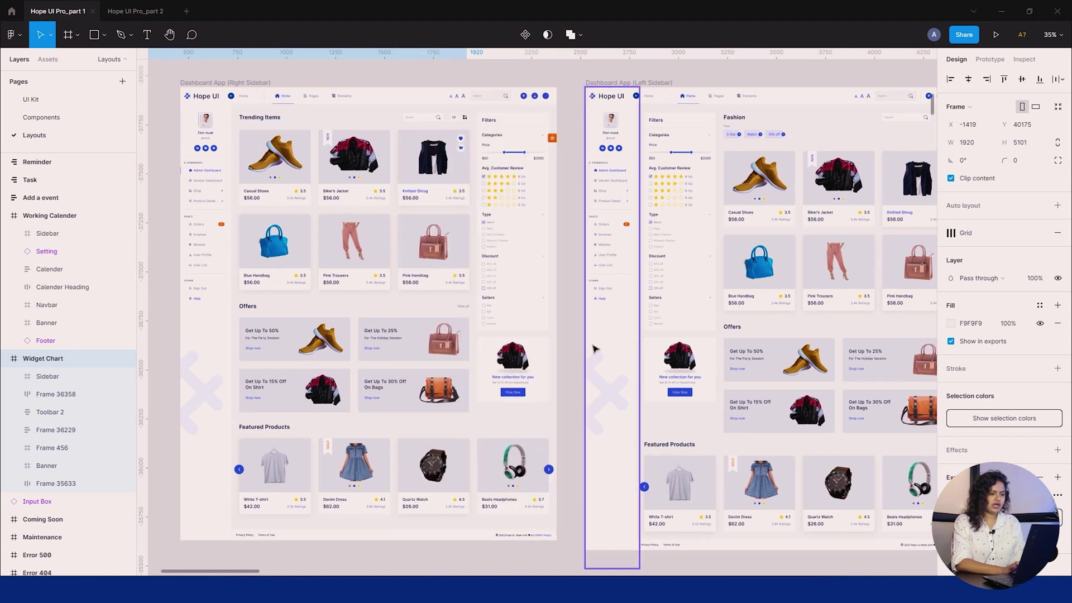
- Scroll right past the Wishlist, Cart, Checkout, Payment and Invoice frames toward Social App Dashboard
scroll(664, 264, right, 3)
scroll(617, 292, right, 15)
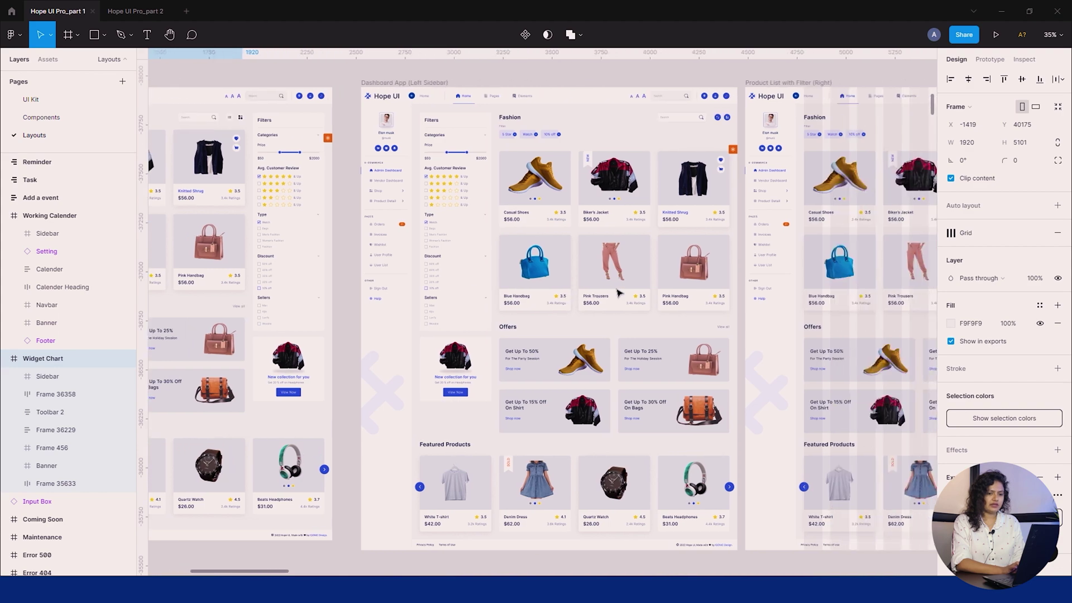
scroll(811, 279, right, 20)
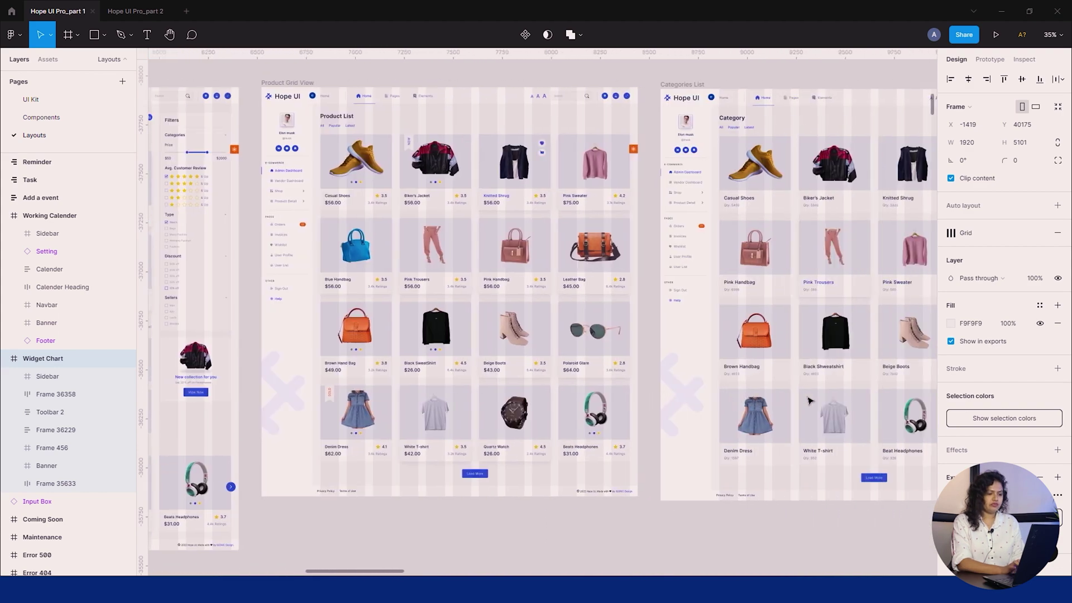
scroll(750, 386, right, 20)
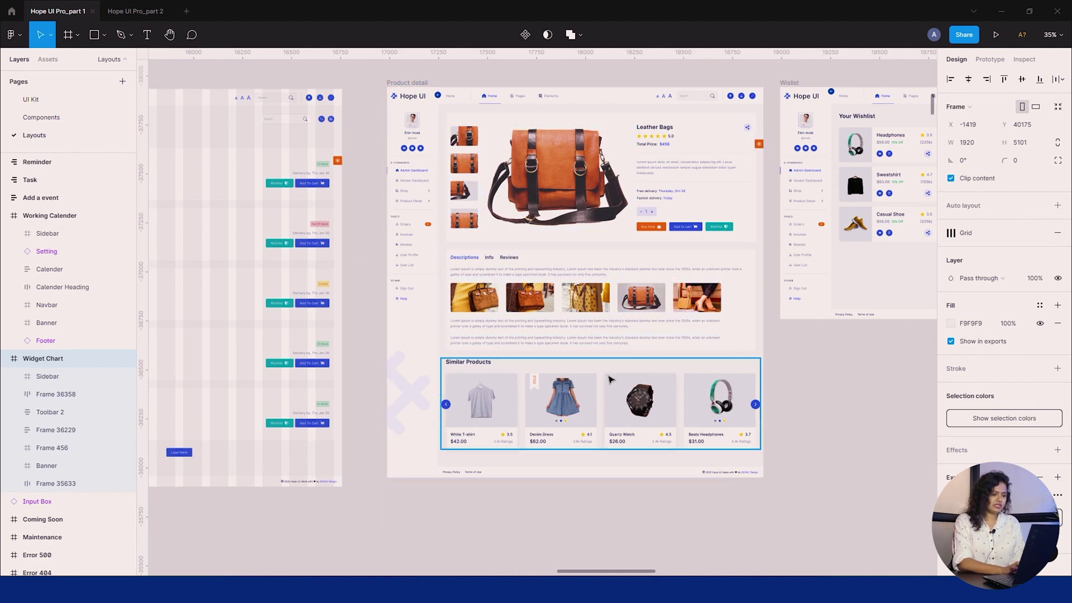
scroll(791, 362, right, 11)
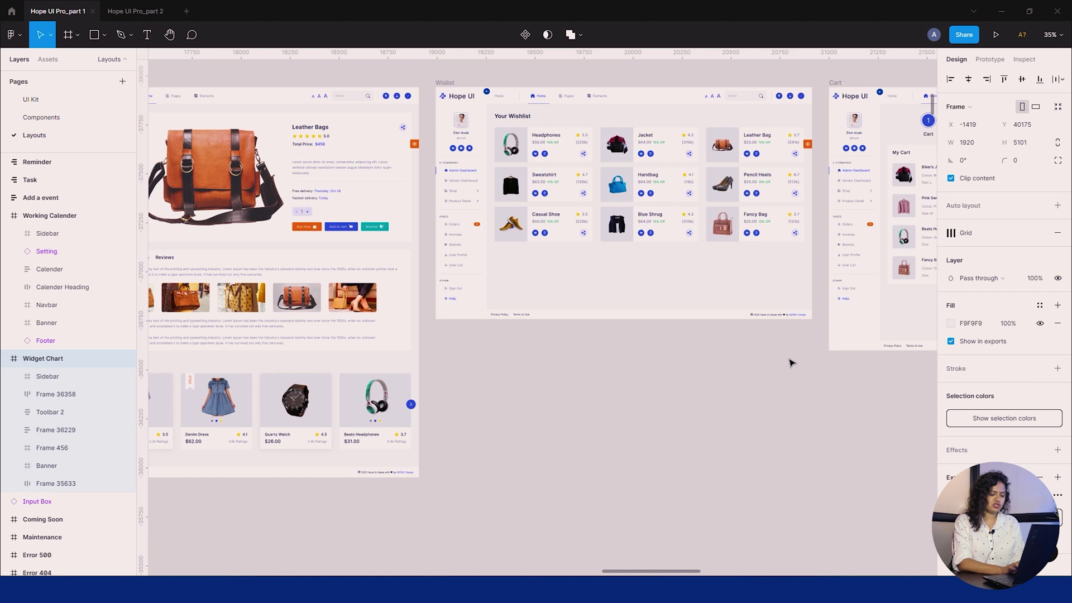
scroll(792, 362, right, 12)
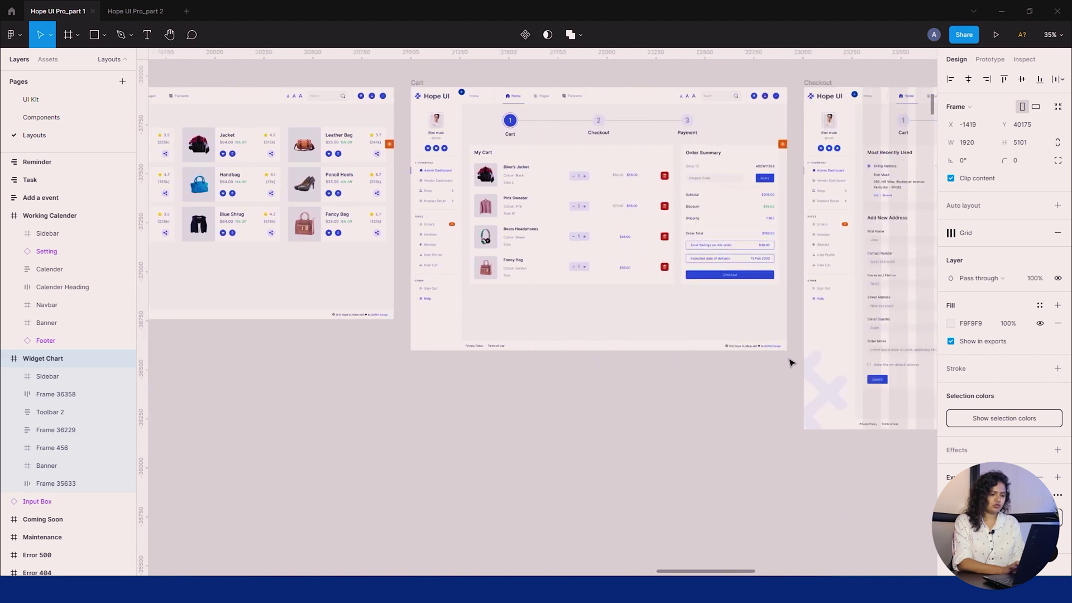
scroll(792, 362, right, 3)
scroll(791, 363, right, 15)
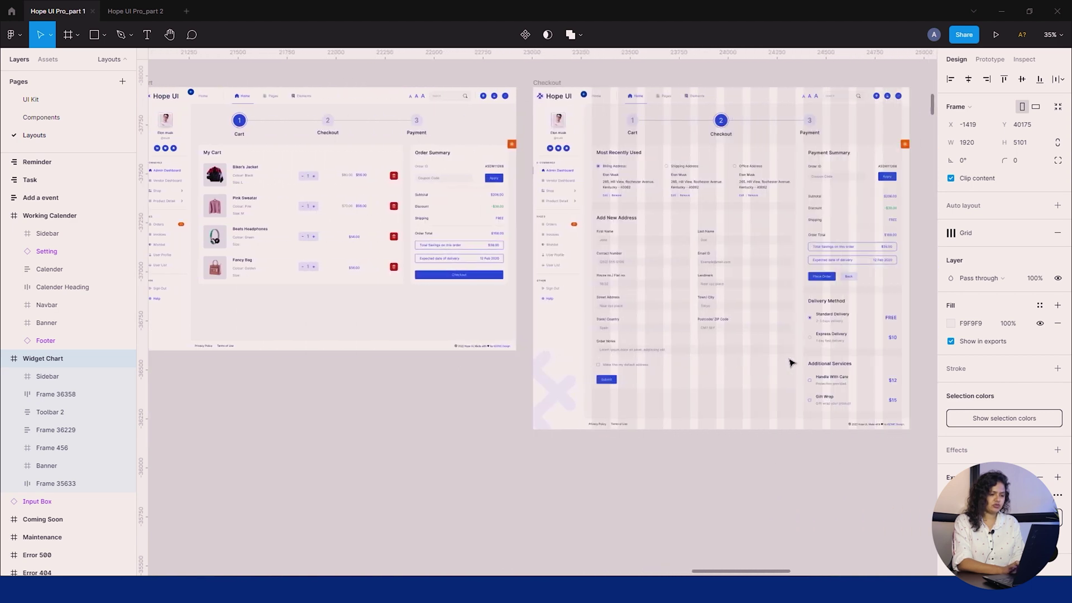
scroll(791, 363, right, 12)
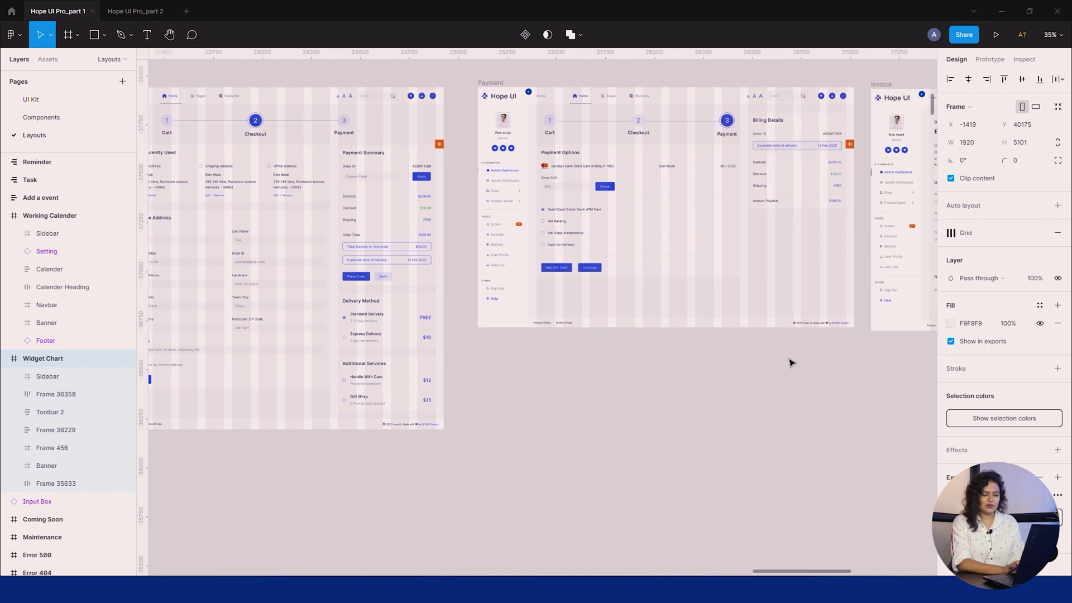
scroll(791, 363, right, 10)
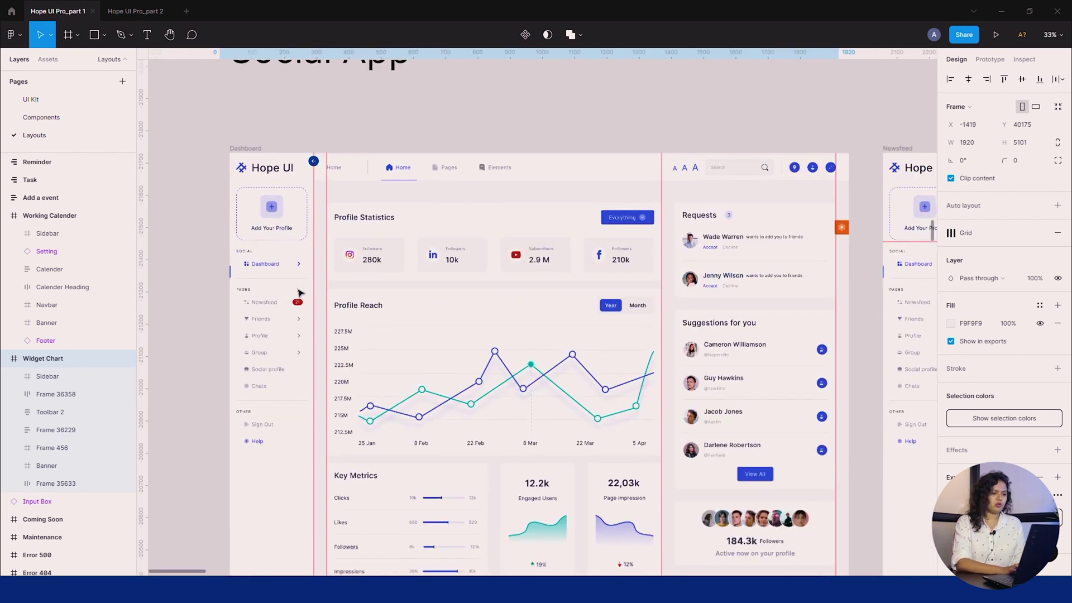
scroll(300, 293, down, 3)
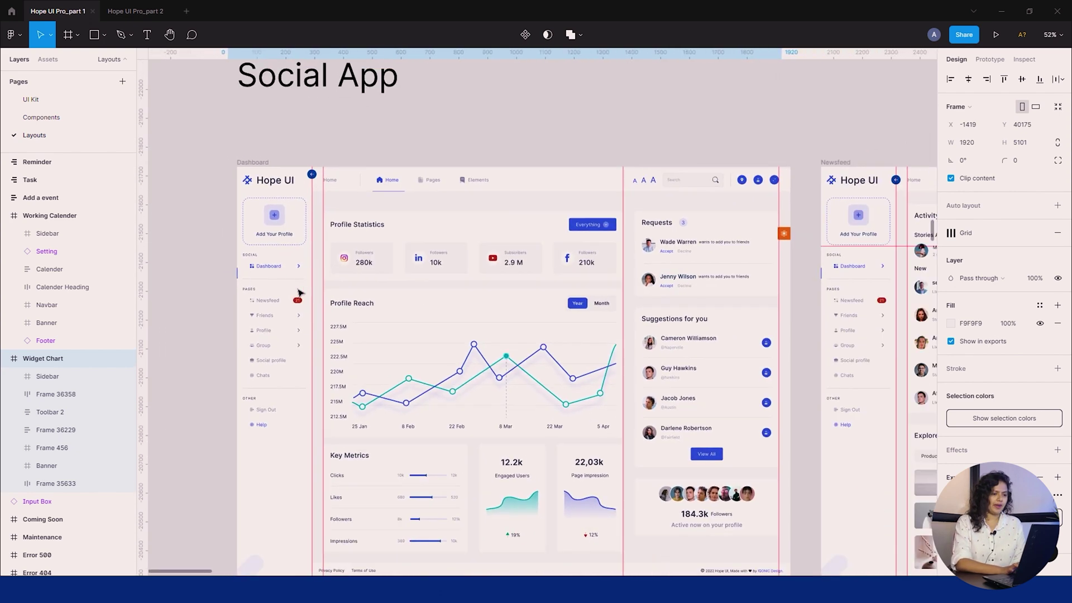
scroll(267, 159, up, 3)
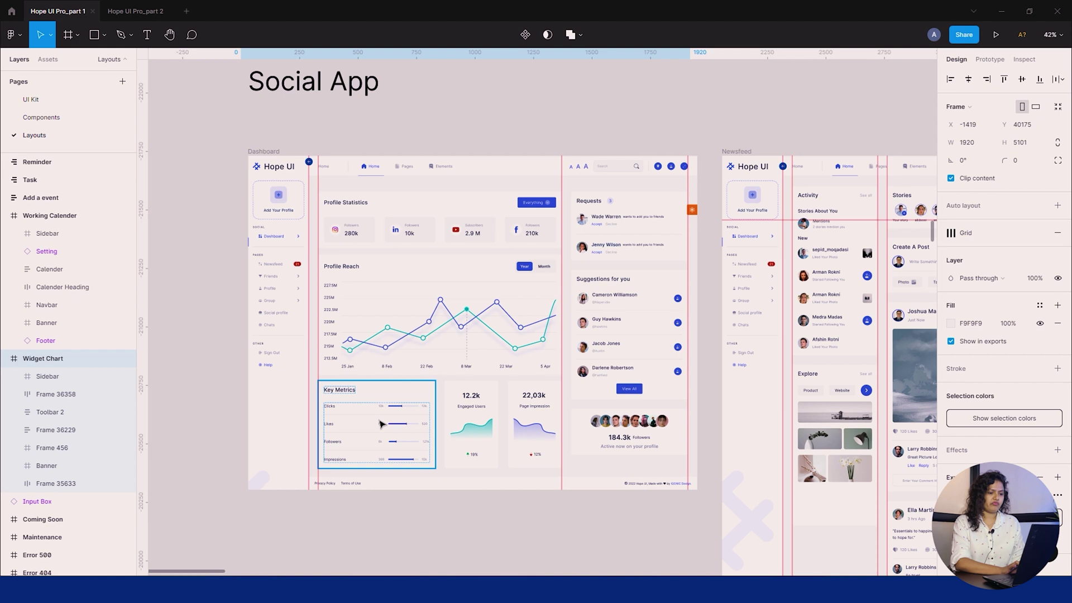
key(Escape)
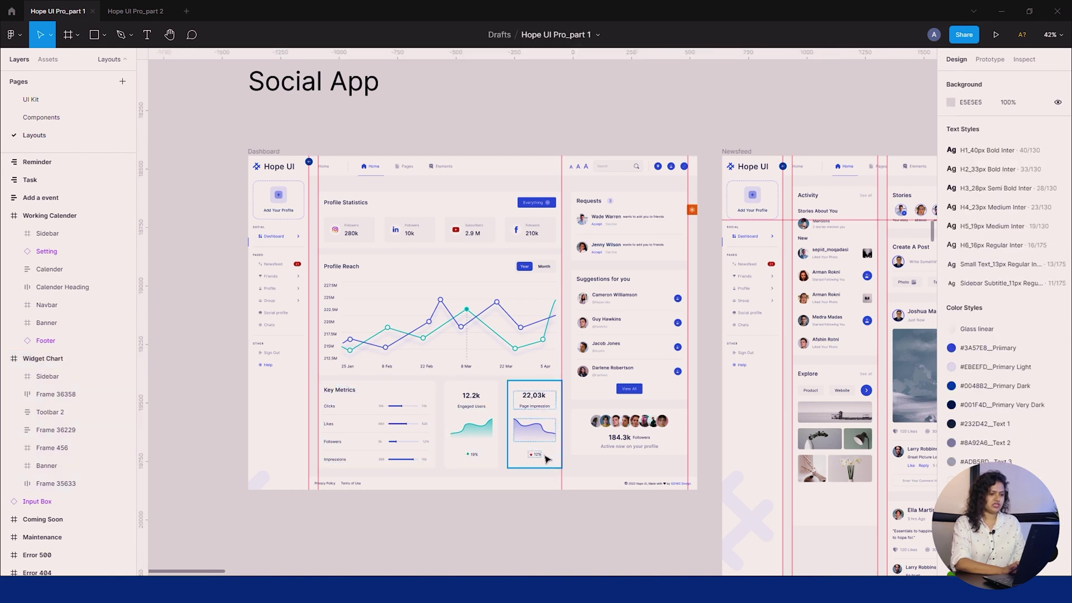
scroll(507, 462, right, 10)
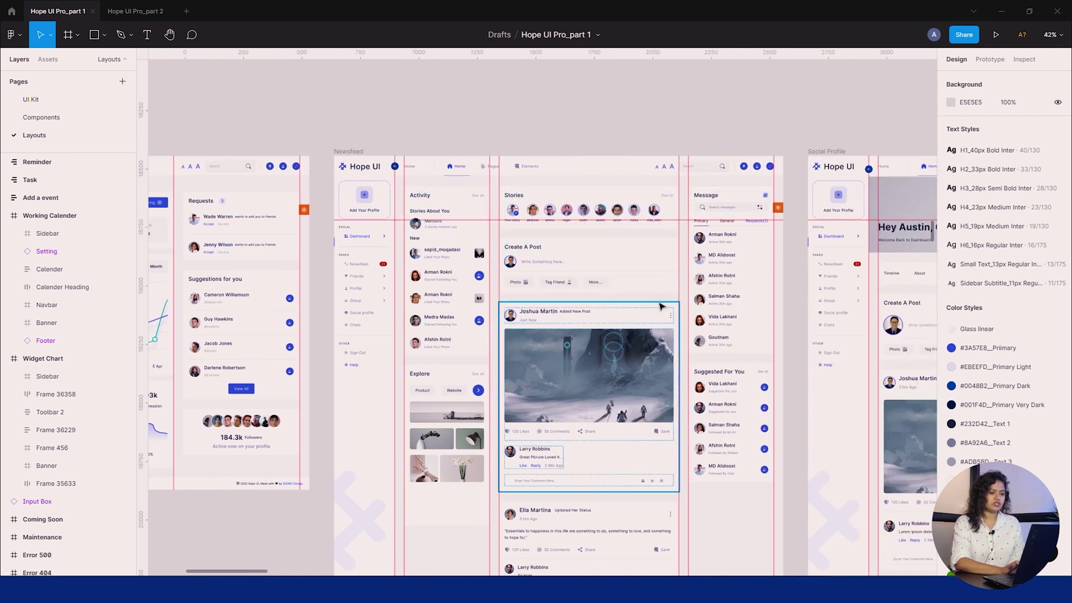
scroll(739, 300, right, 3)
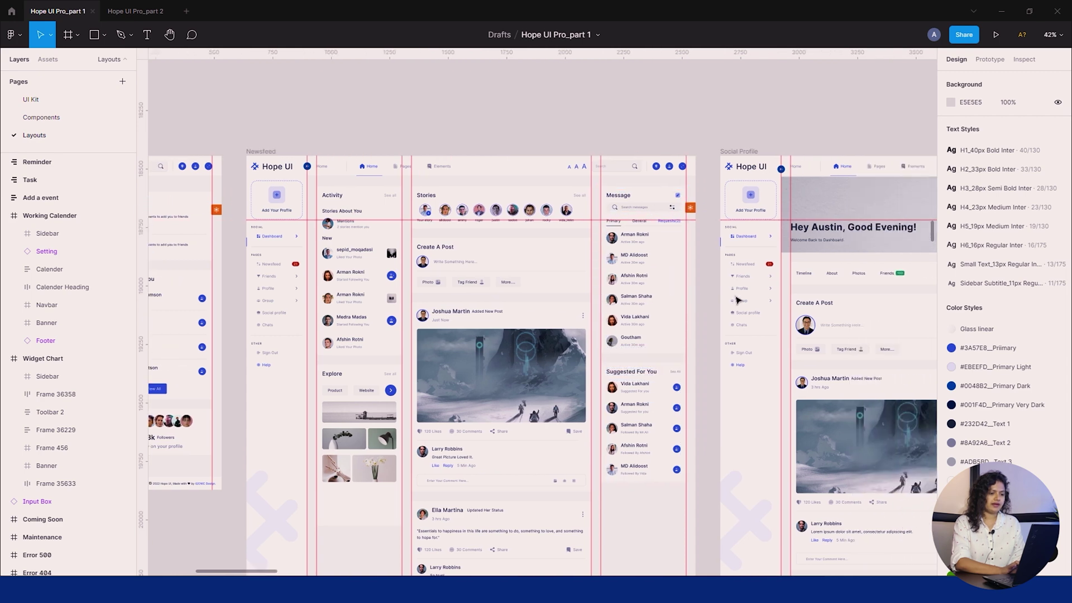
scroll(558, 279, left, 3)
scroll(366, 247, up, 5)
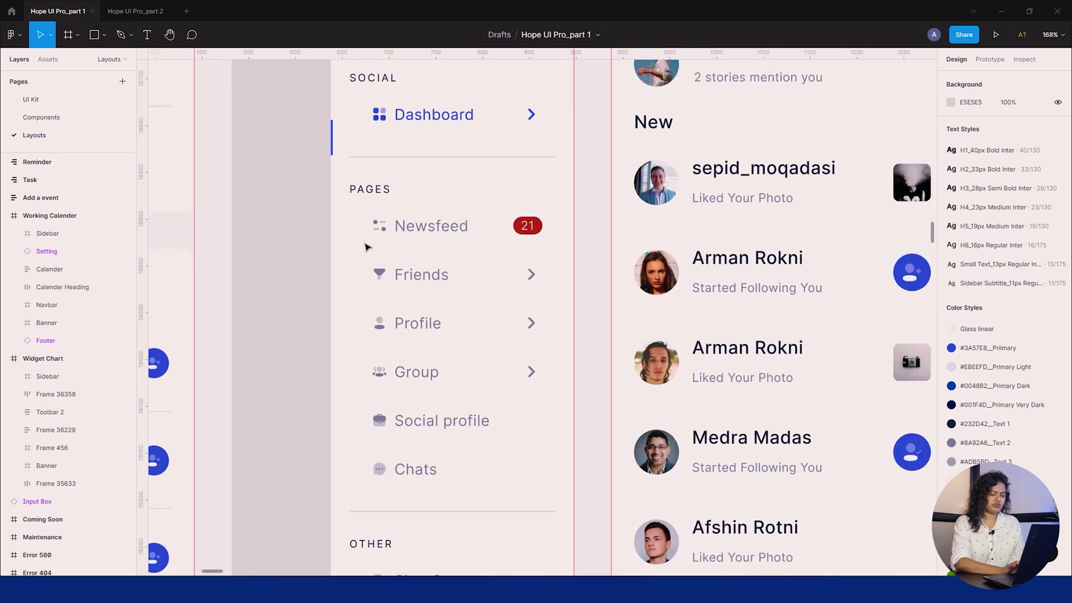
scroll(367, 247, down, 2)
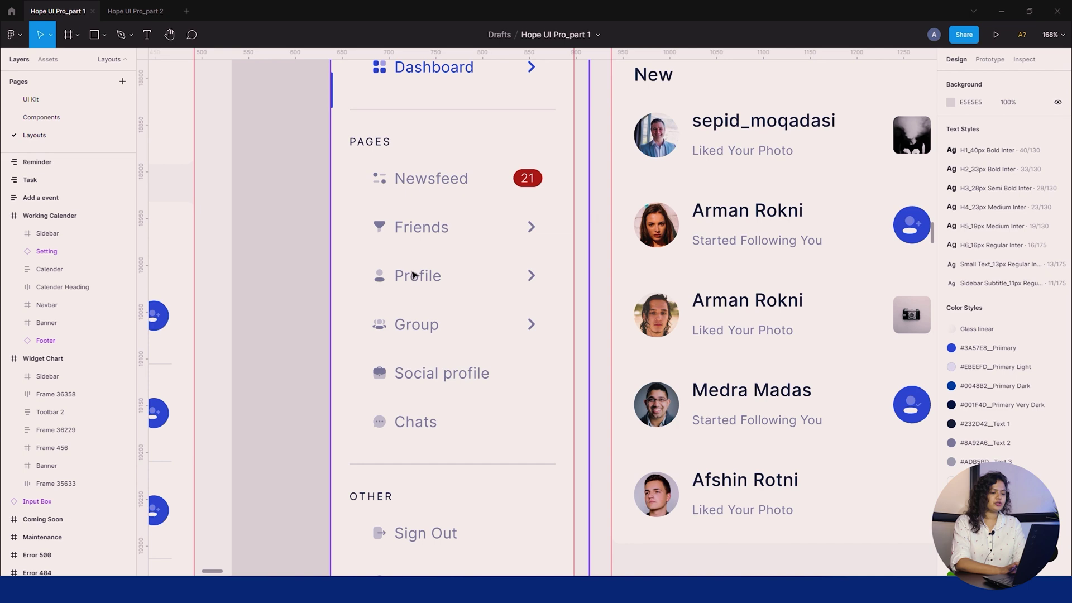
scroll(420, 310, down, 3)
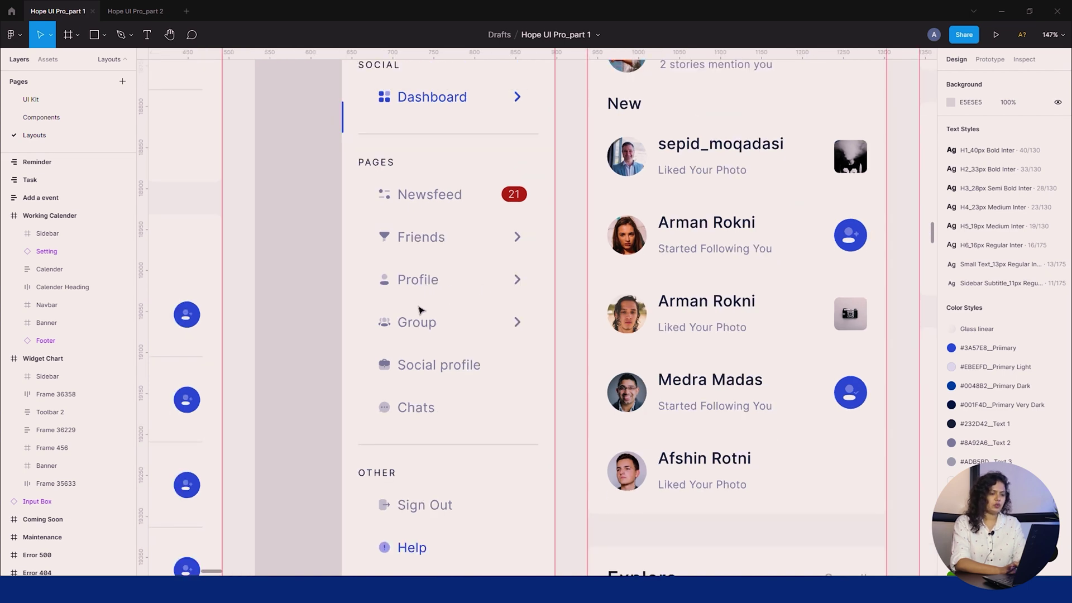
scroll(413, 279, down, 8)
scroll(612, 318, right, 3)
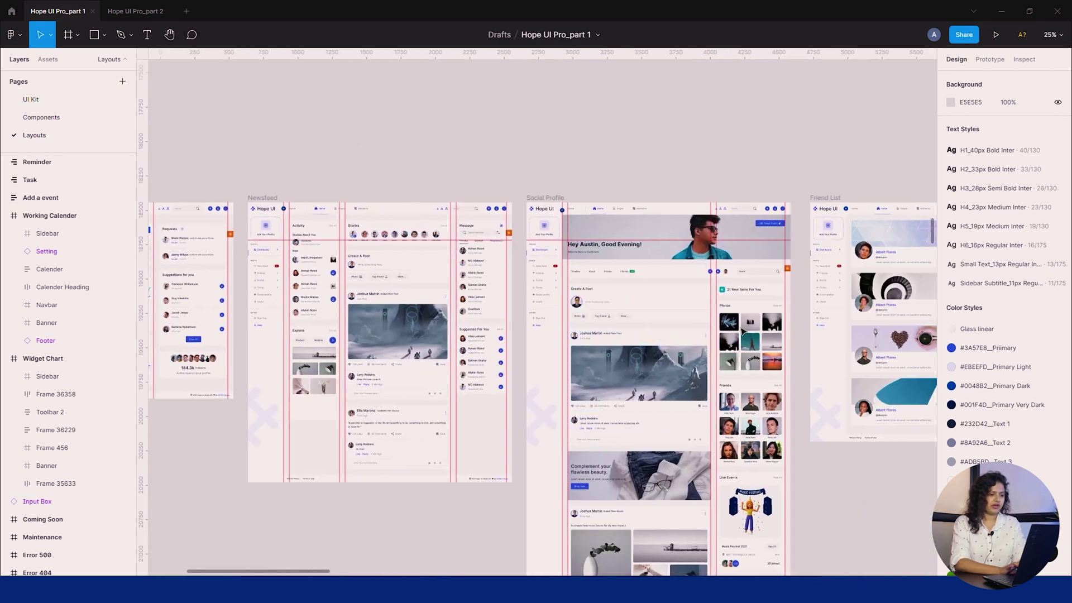
scroll(615, 322, up, 10)
scroll(614, 323, down, 5)
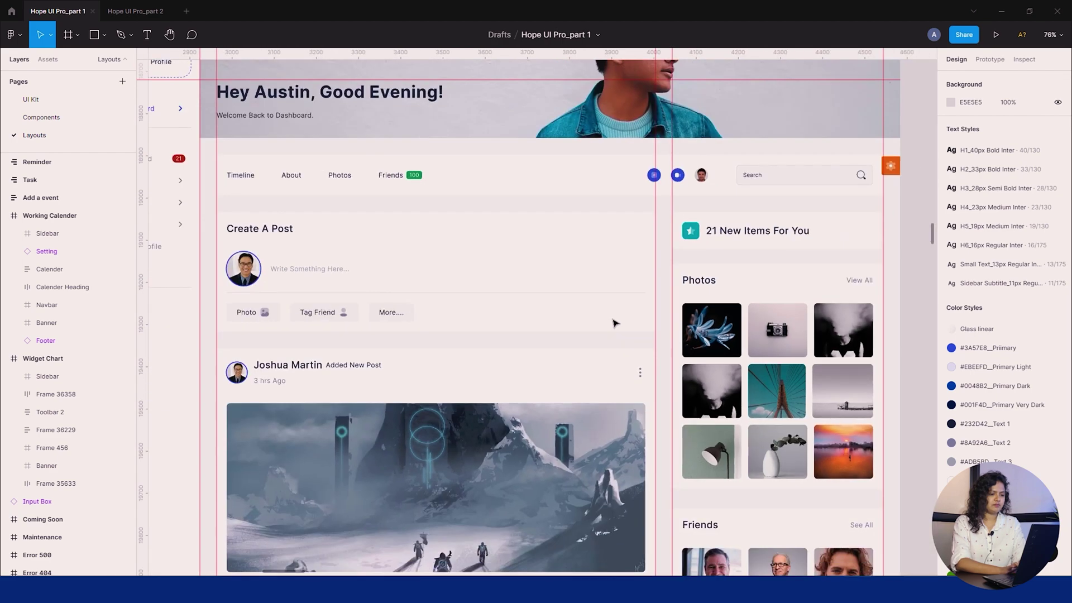
scroll(615, 323, down, 6)
scroll(615, 322, down, 4)
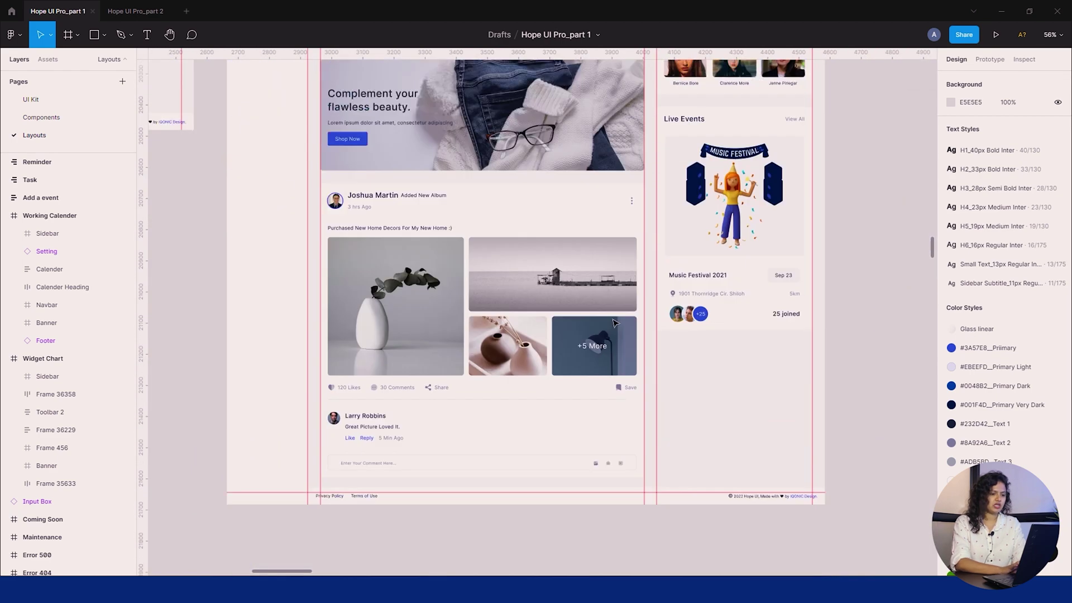
scroll(615, 322, up, 10)
scroll(614, 323, down, 2)
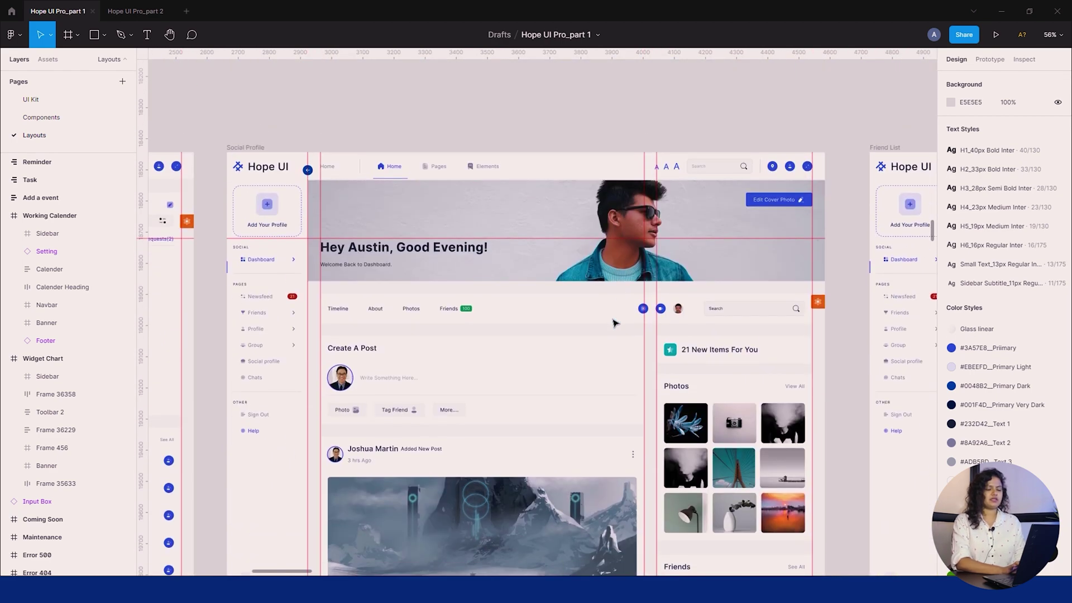
scroll(737, 444, down, 6)
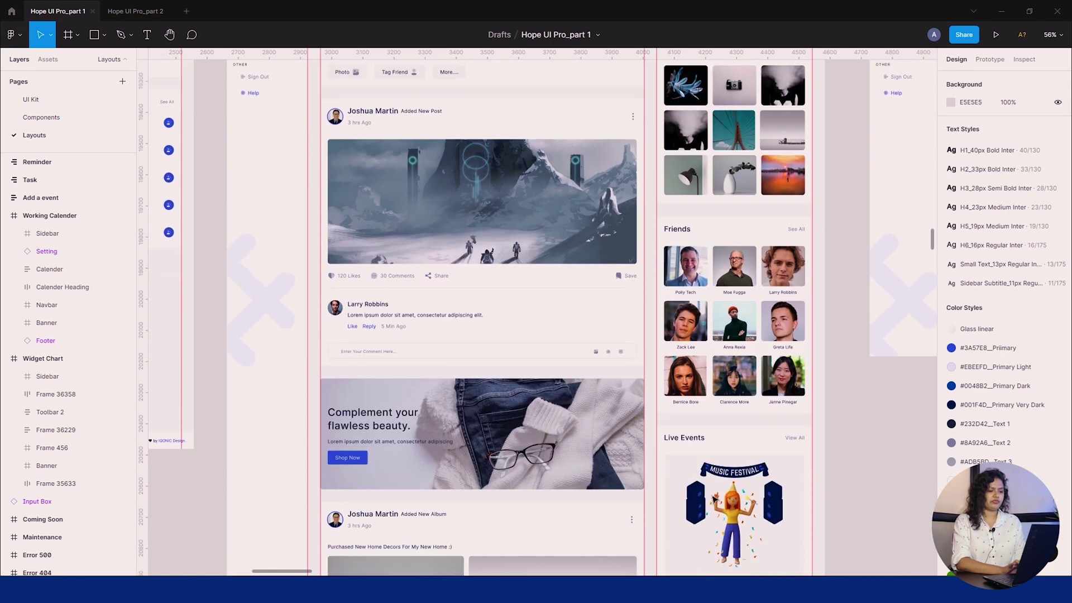
scroll(717, 469, down, 4)
click(506, 502)
scroll(715, 475, right, 3)
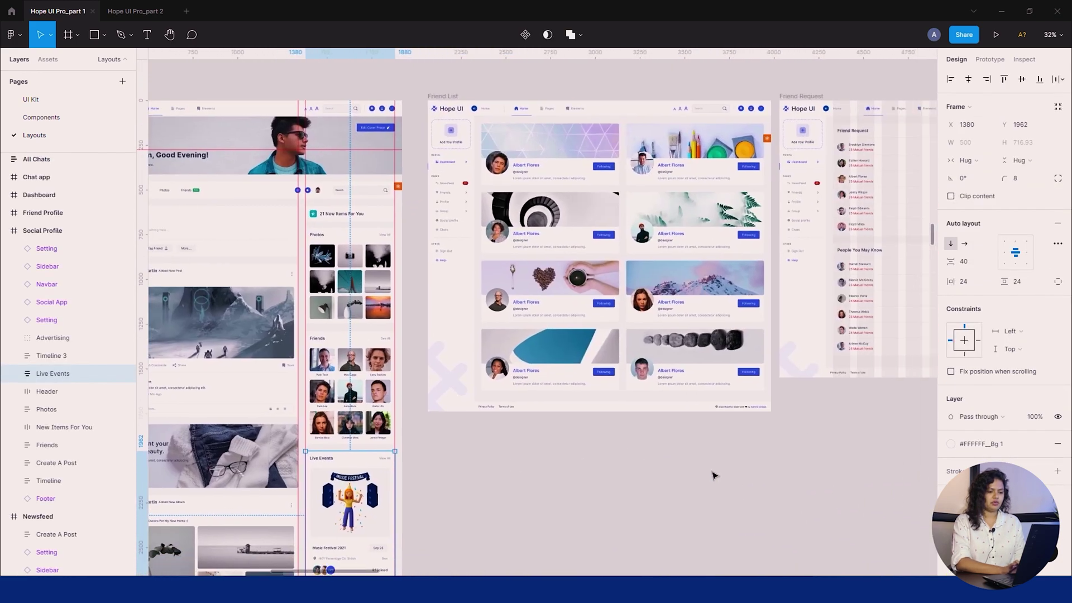
scroll(715, 475, left, 12)
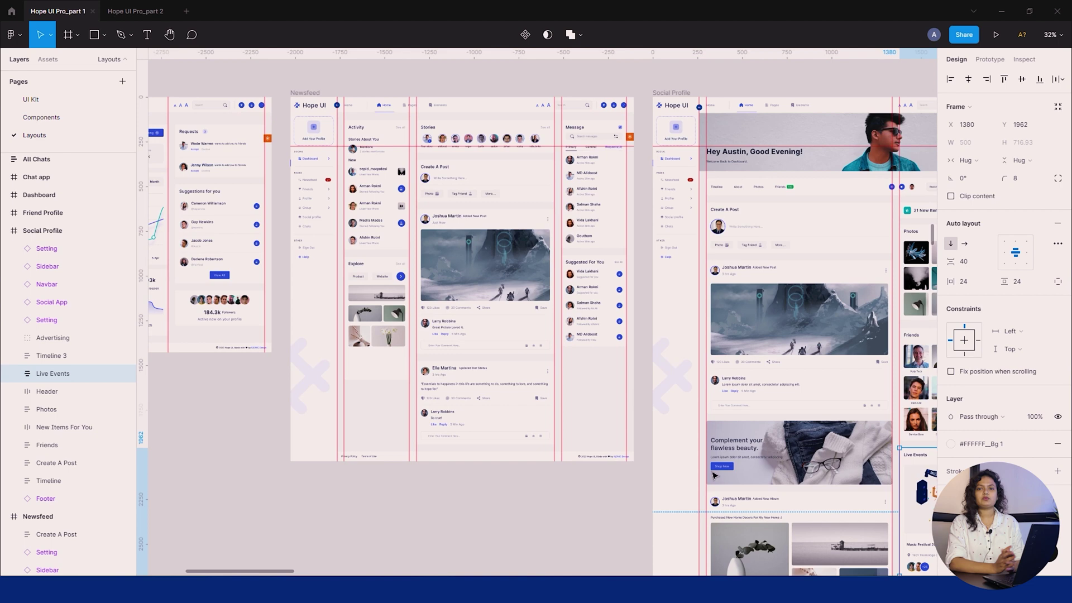
scroll(275, 227, left, 6)
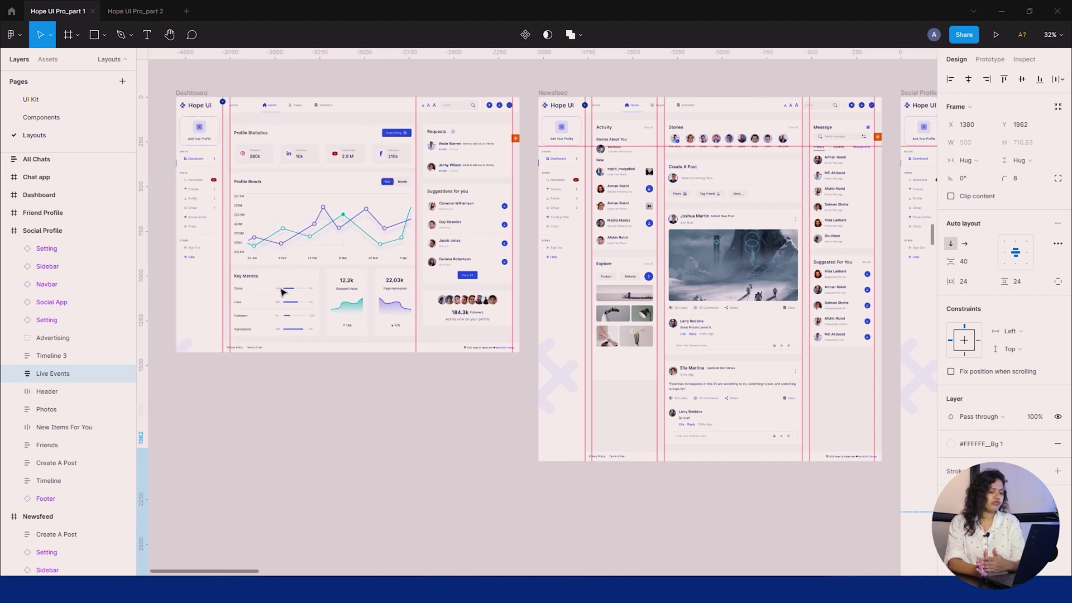
- Zoom in and out over the Layouts page to survey all the layout frames
scroll(242, 265, up, 3)
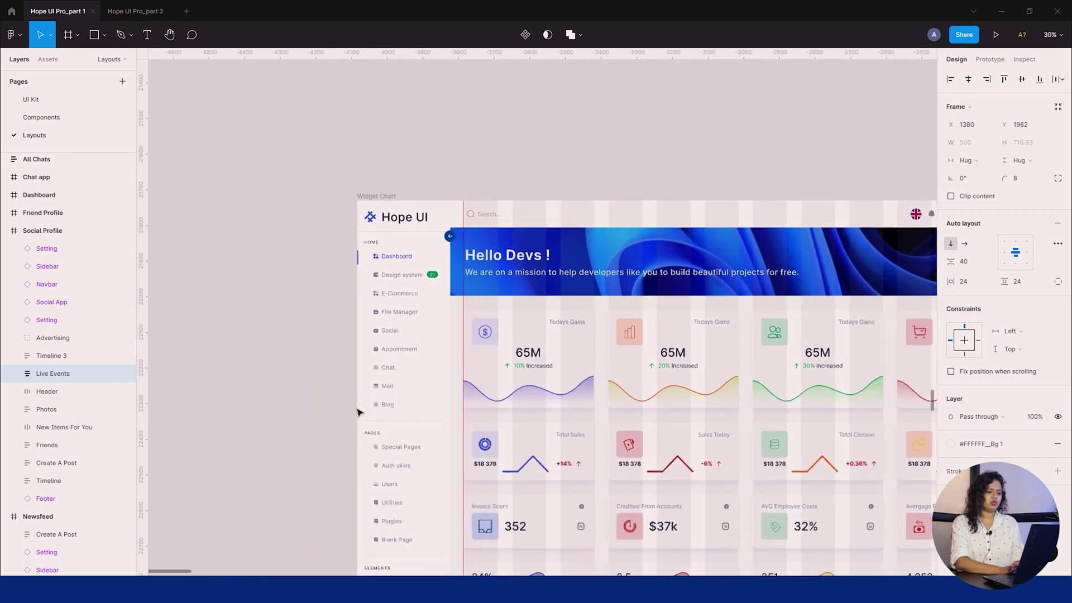
scroll(357, 412, down, 4)
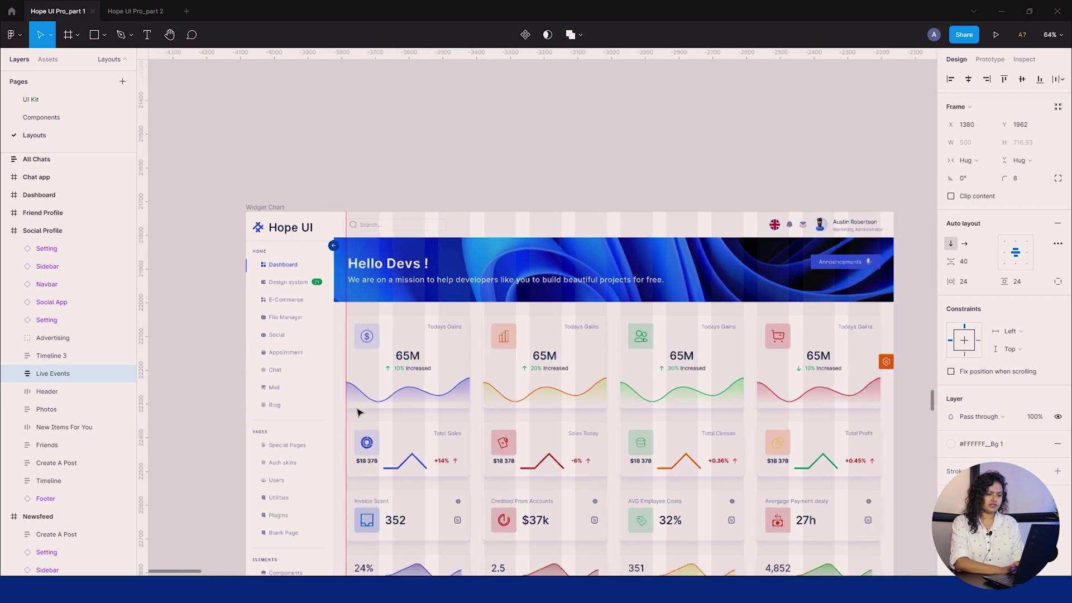
scroll(357, 412, down, 3)
scroll(358, 412, up, 2)
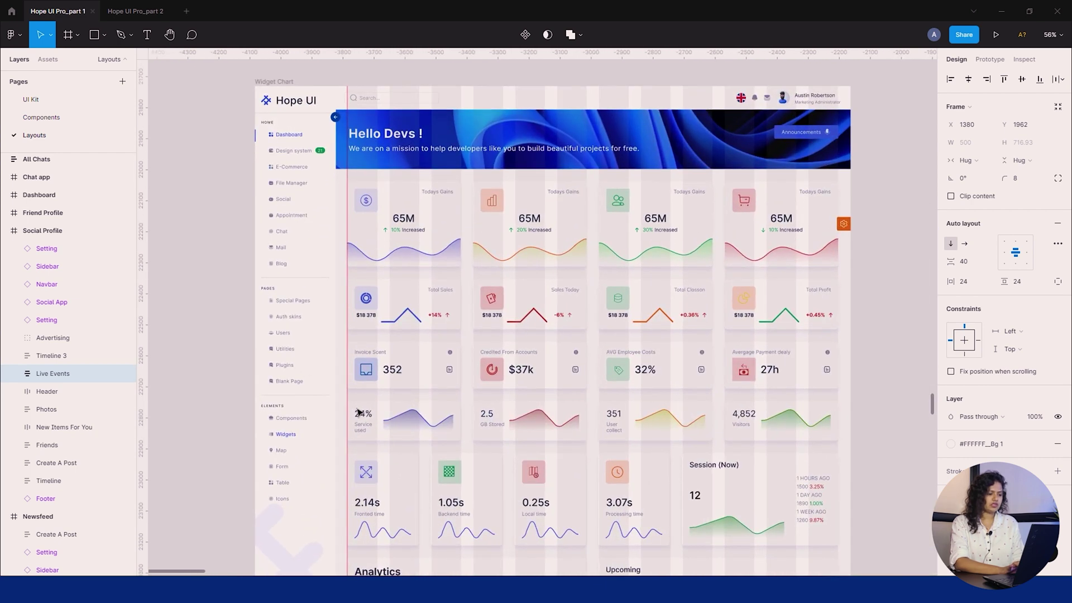
scroll(529, 403, down, 3)
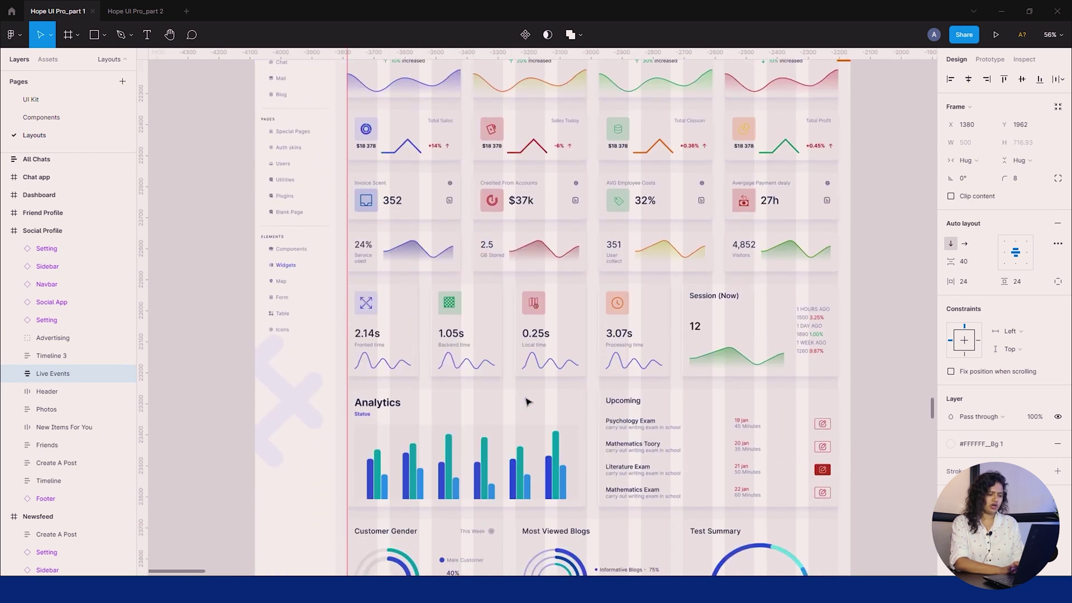
scroll(528, 402, down, 5)
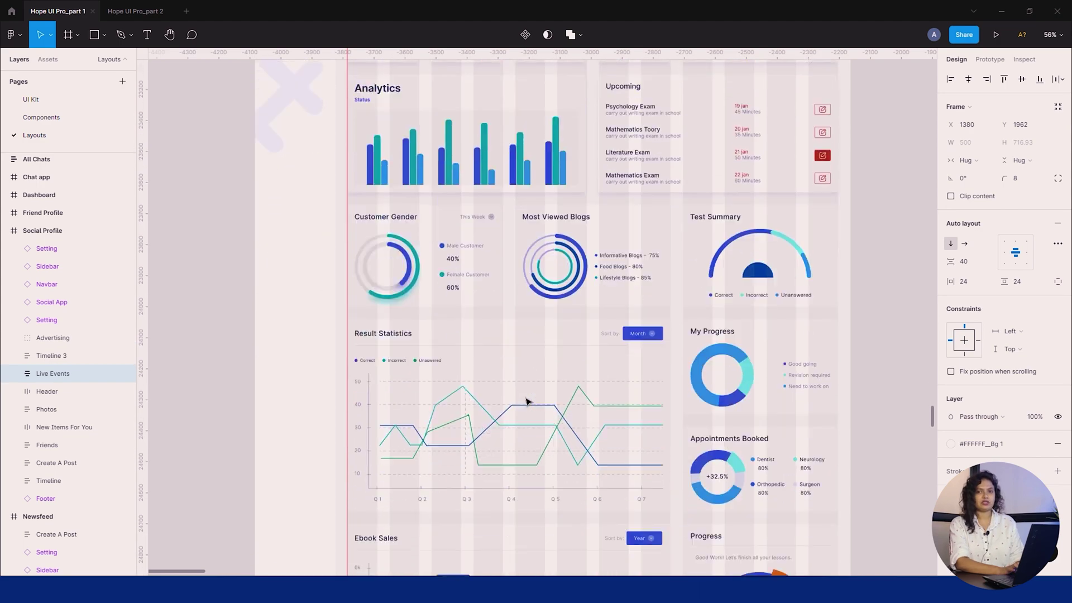
scroll(526, 401, down, 12)
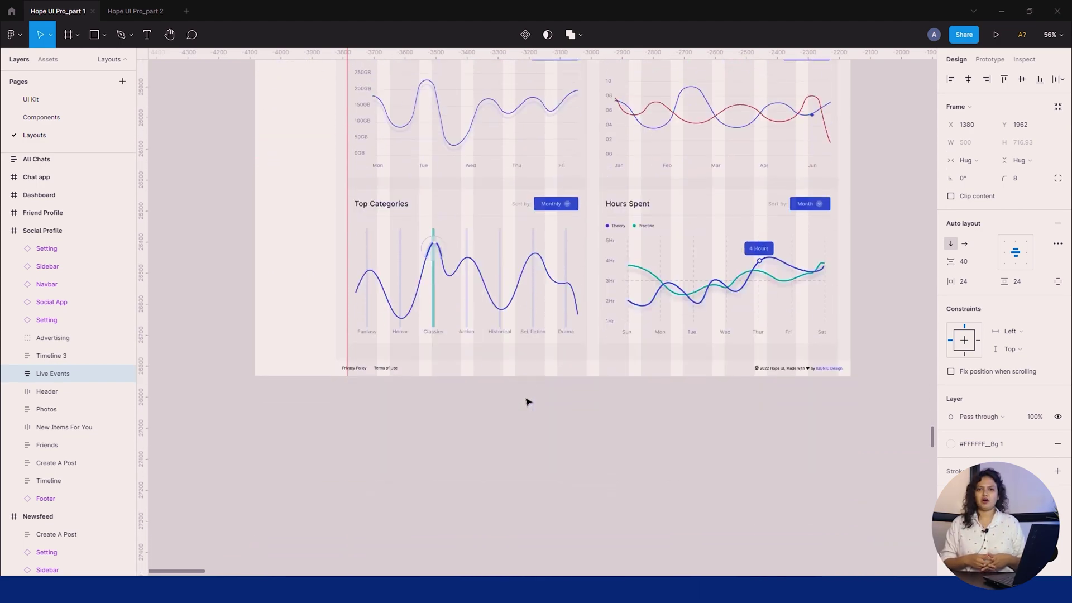
scroll(528, 402, up, 20)
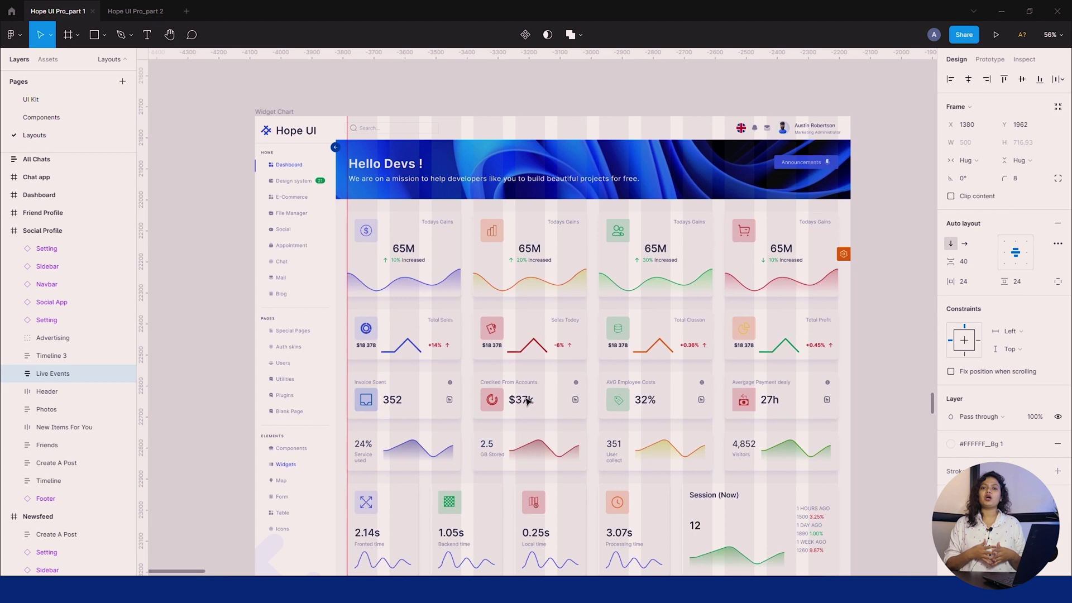
scroll(527, 401, down, 3)
scroll(527, 401, down, 3)
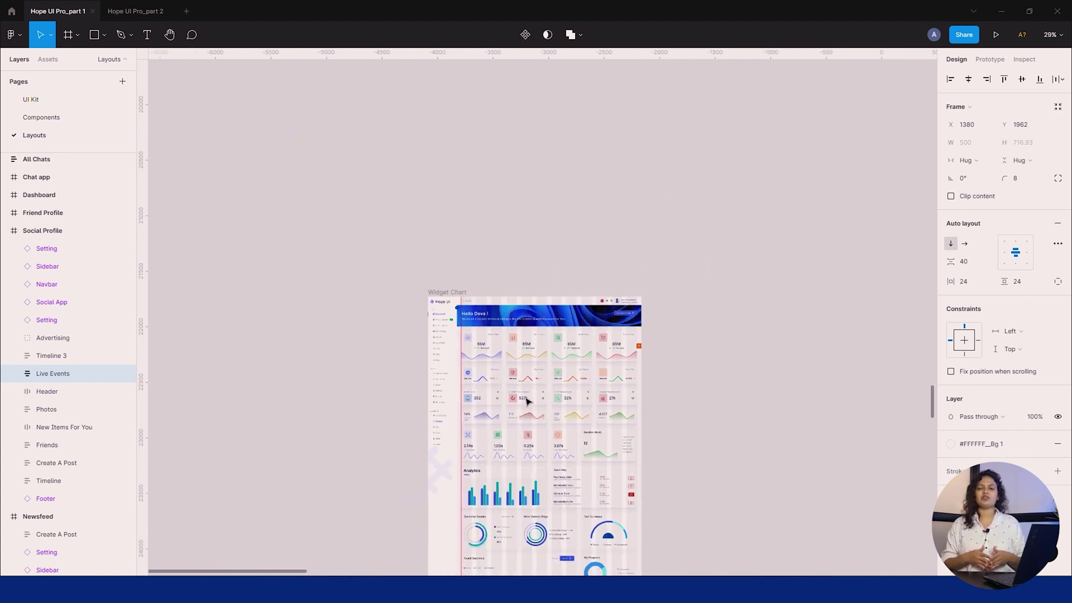
scroll(528, 401, up, 3)
scroll(527, 402, down, 2)
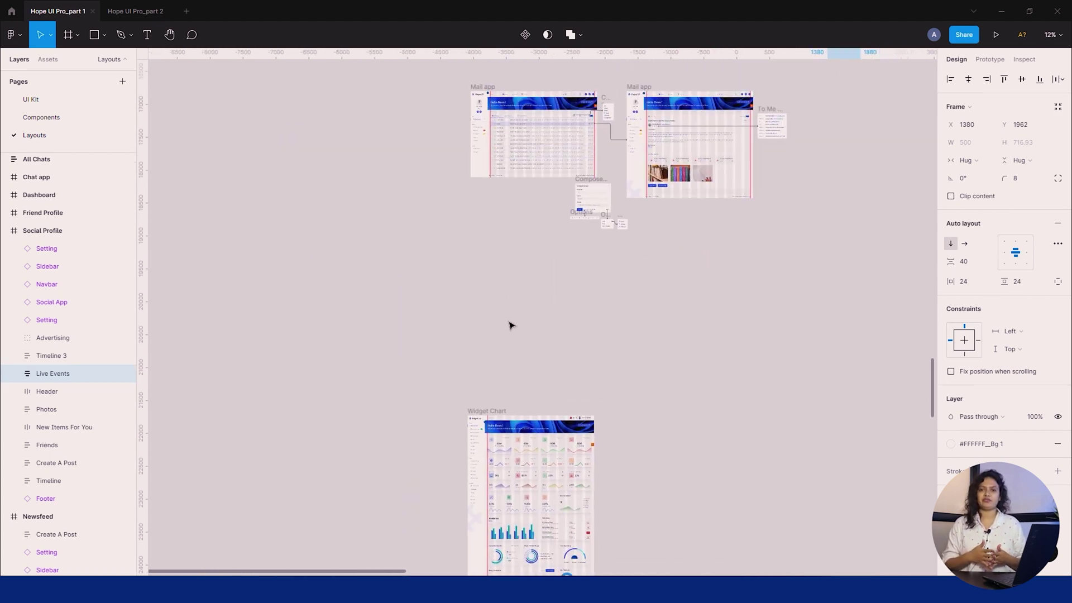
scroll(511, 324, up, 4)
scroll(531, 227, down, 2)
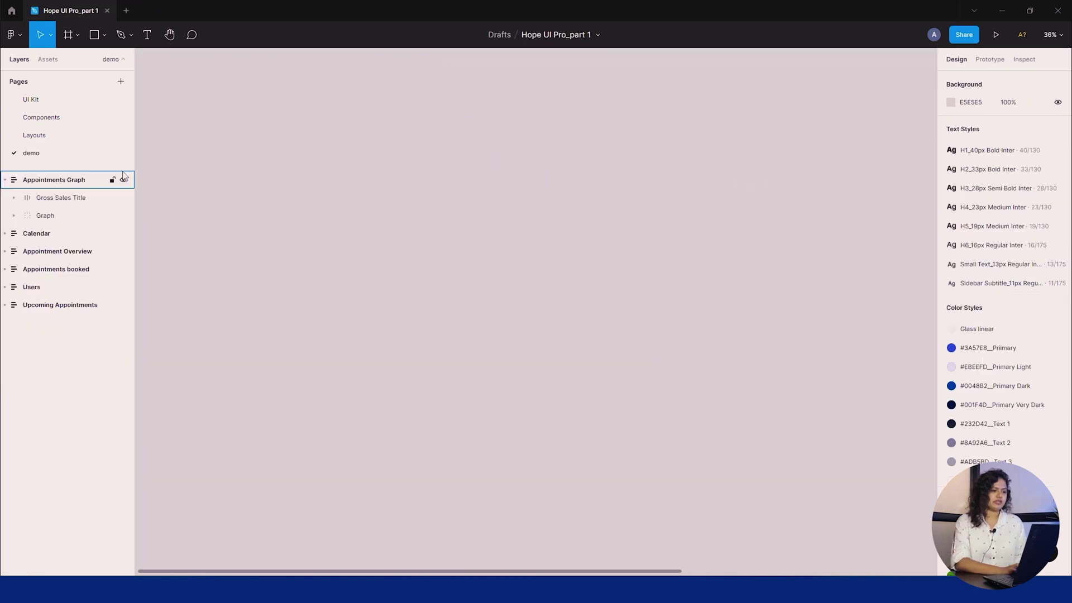
- Place a new frame on the demo page and size it to 1920×1080
key(f)
click(285, 194)
click(980, 145)
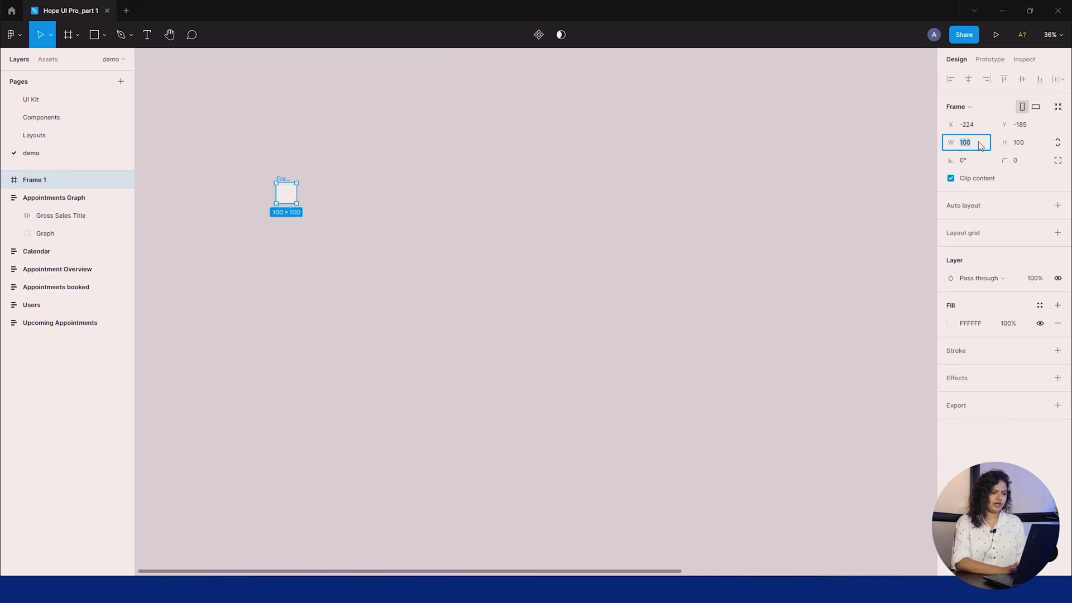
key(Tab)
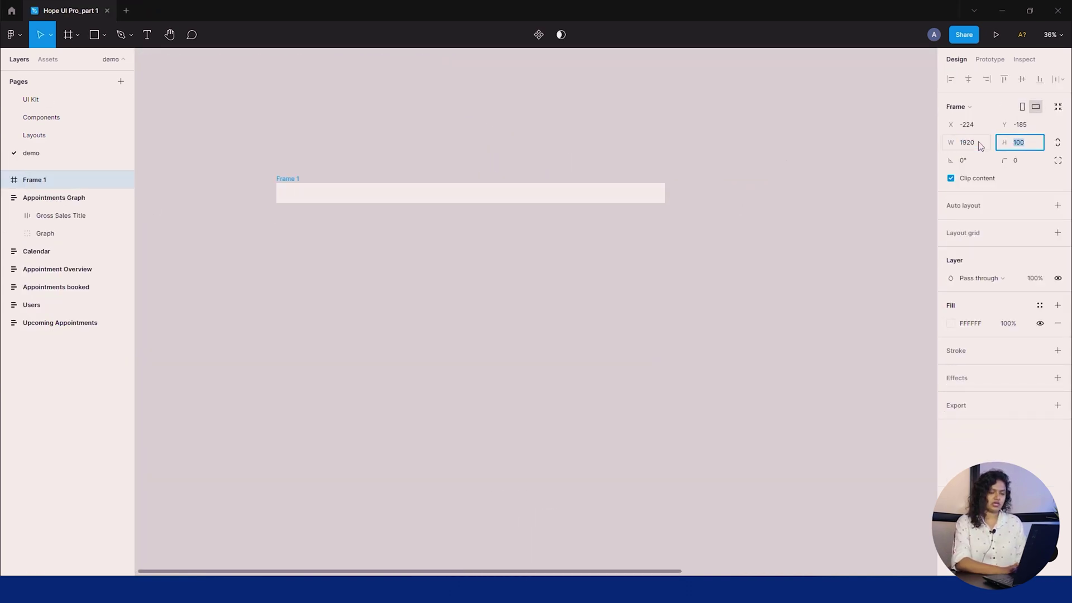
text(1080)
key(Return)
- Fill the frame with the #F9F9F9_Page Bg colour style and show the local components
click(1040, 306)
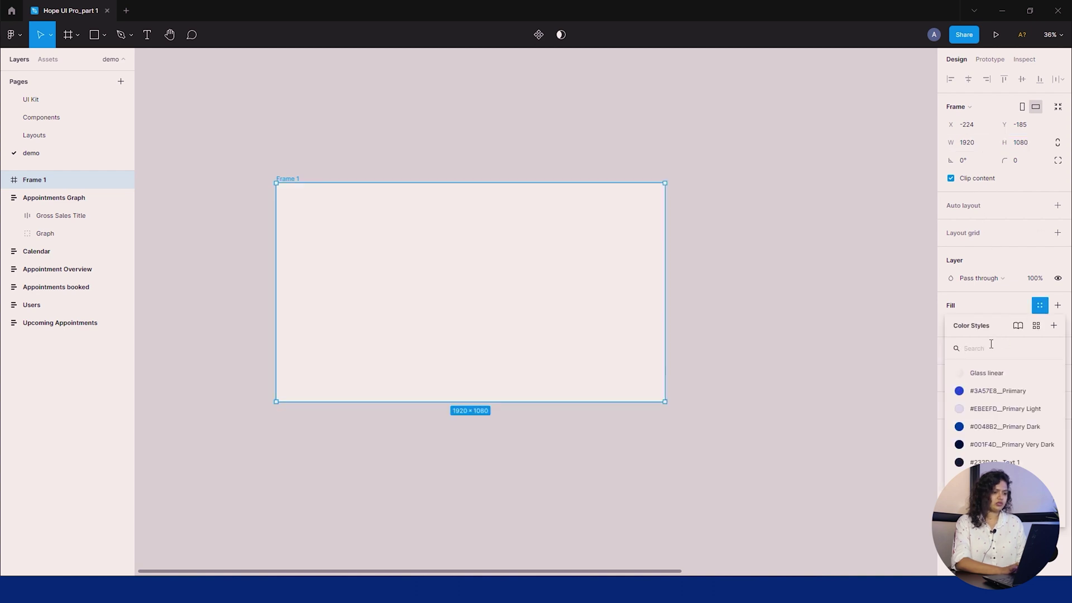
text(page)
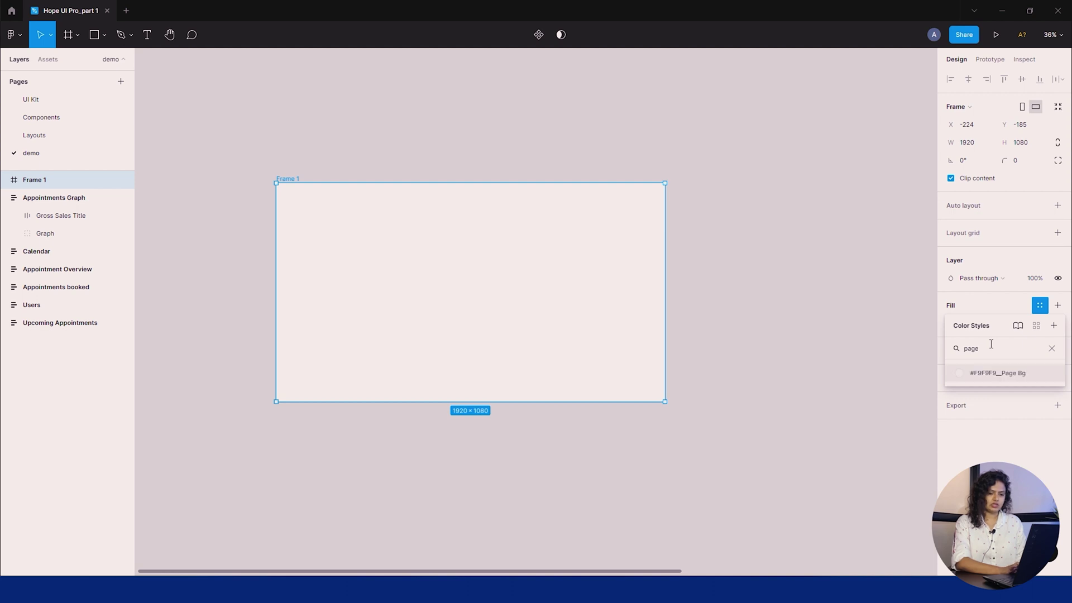
click(978, 373)
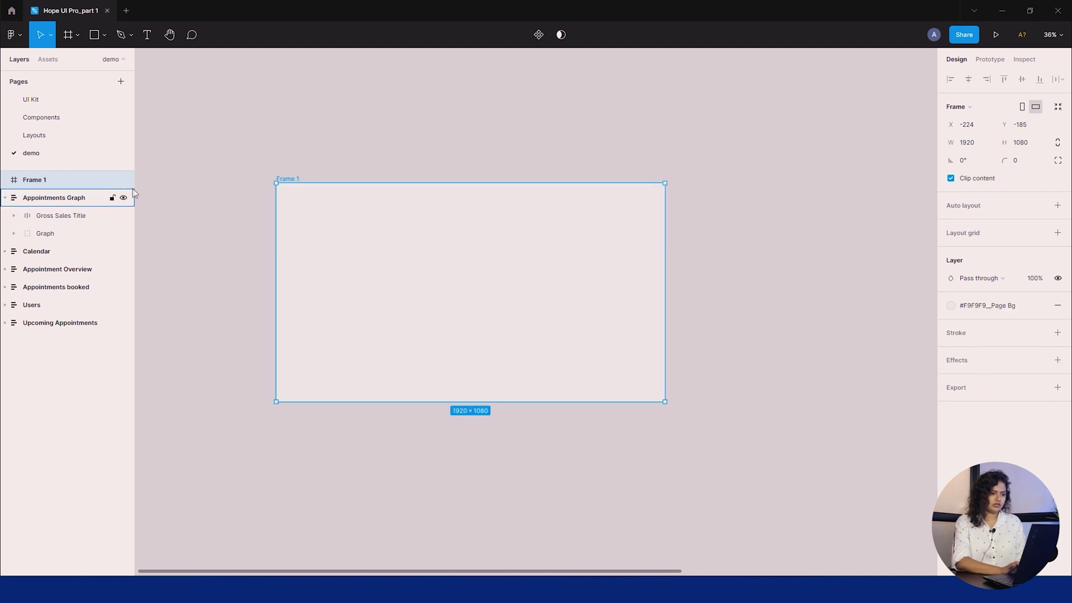
click(50, 61)
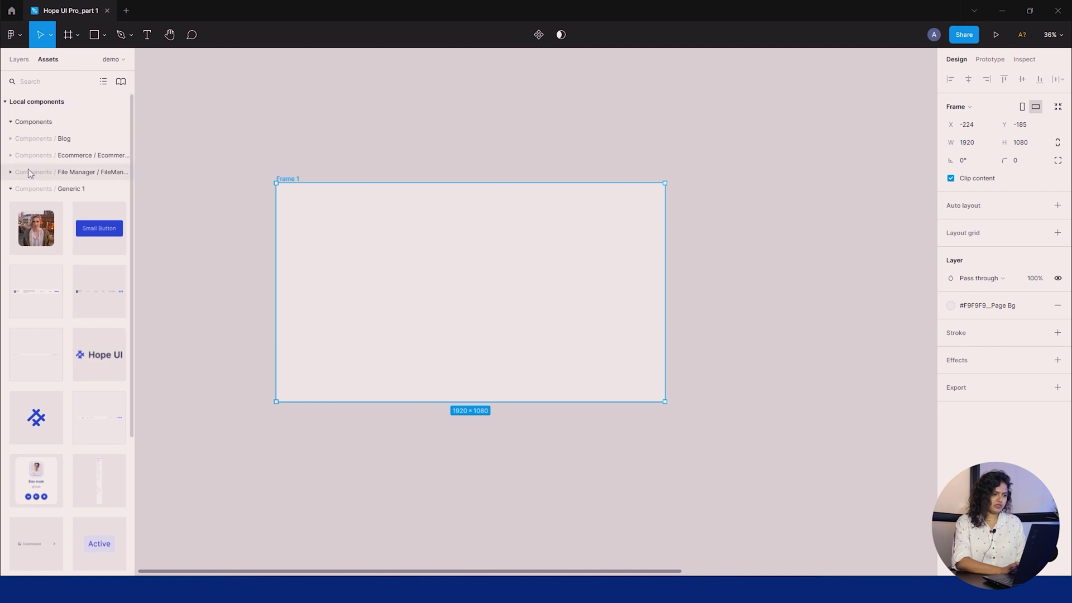
- Drag the Sidebar component from Generic 1 into Frame 1 and make the frame taller
click(11, 189)
key(Escape)
click(11, 189)
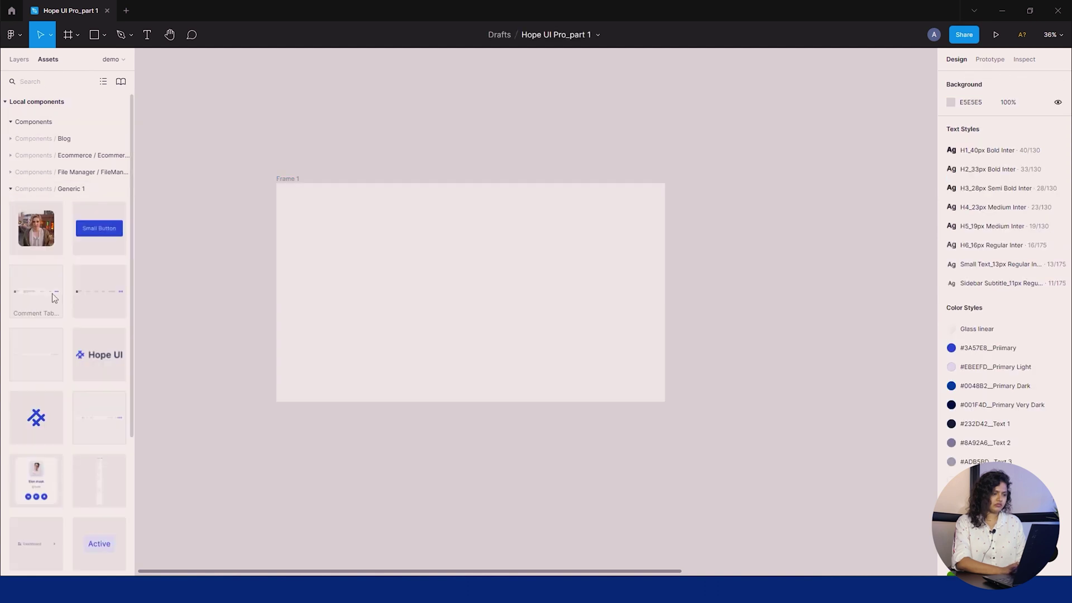
scroll(53, 297, down, 2)
scroll(82, 348, down, 2)
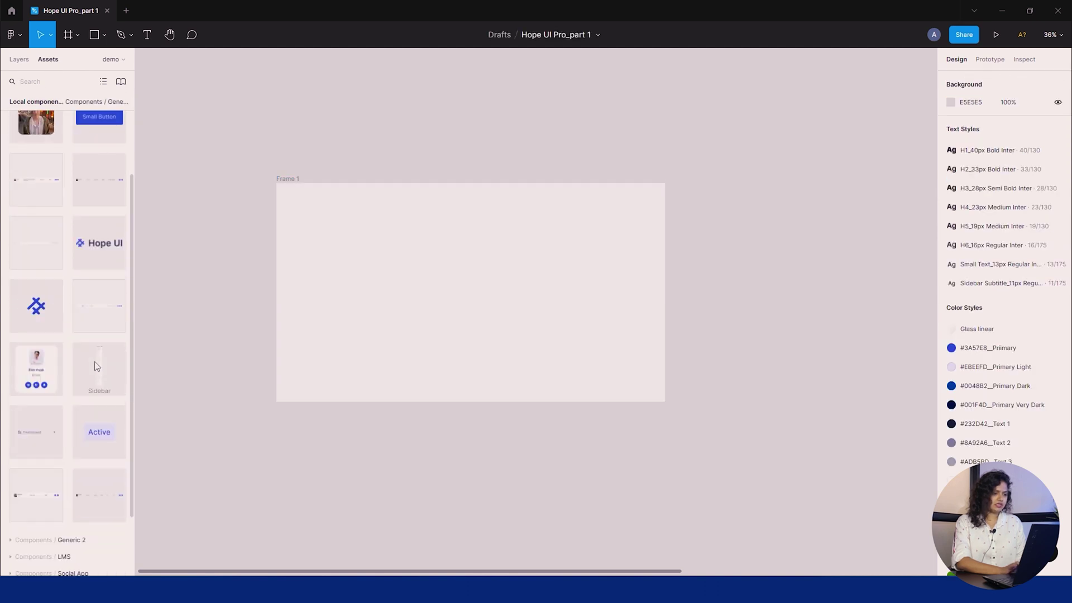
drag(96, 366, 312, 240)
drag(391, 401, 395, 541)
key(Escape)
- Add the Navbar across the top and the Footer aligned to the frame's bottom
scroll(67, 335, down, 2)
drag(37, 123, 495, 166)
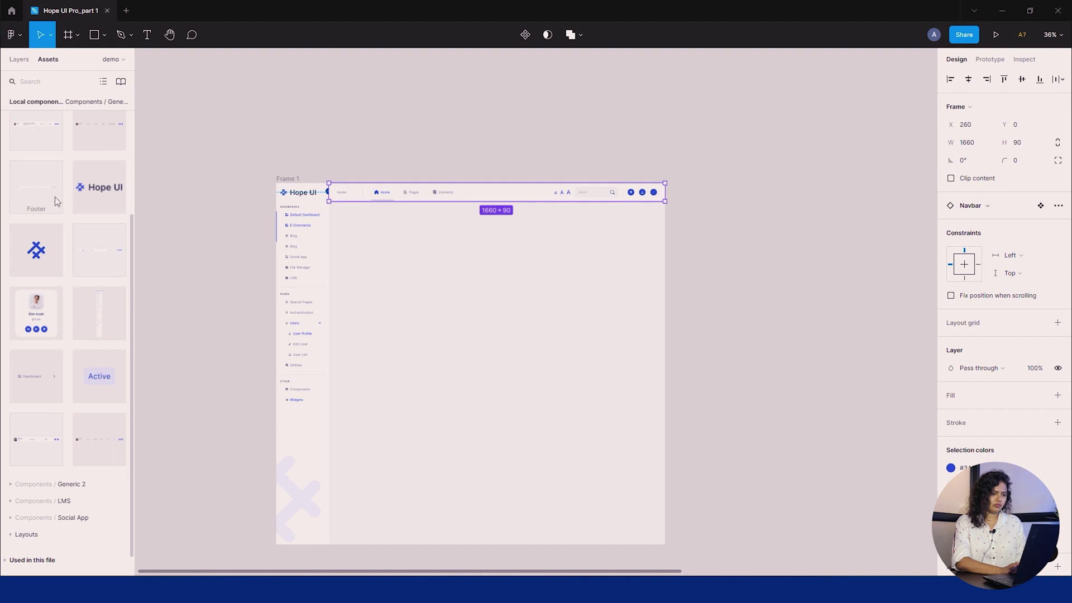
drag(35, 189, 465, 359)
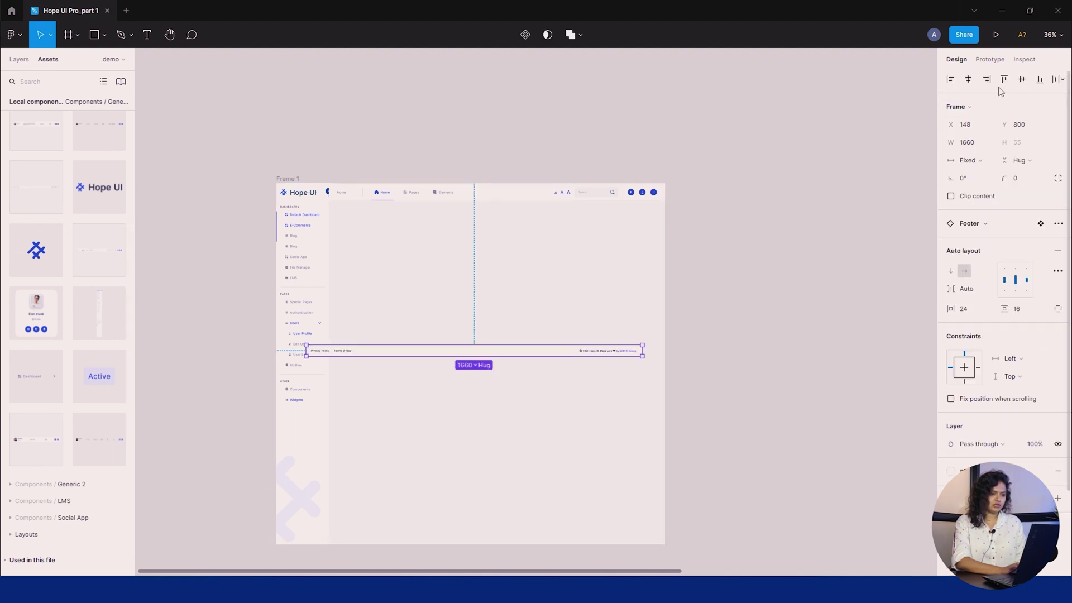
click(1040, 81)
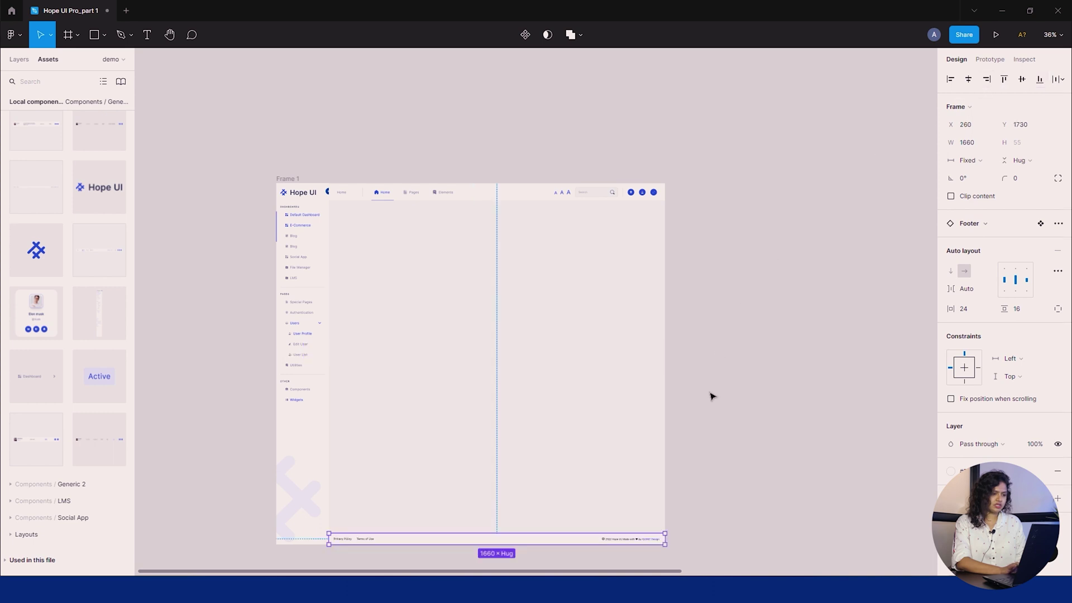
click(728, 398)
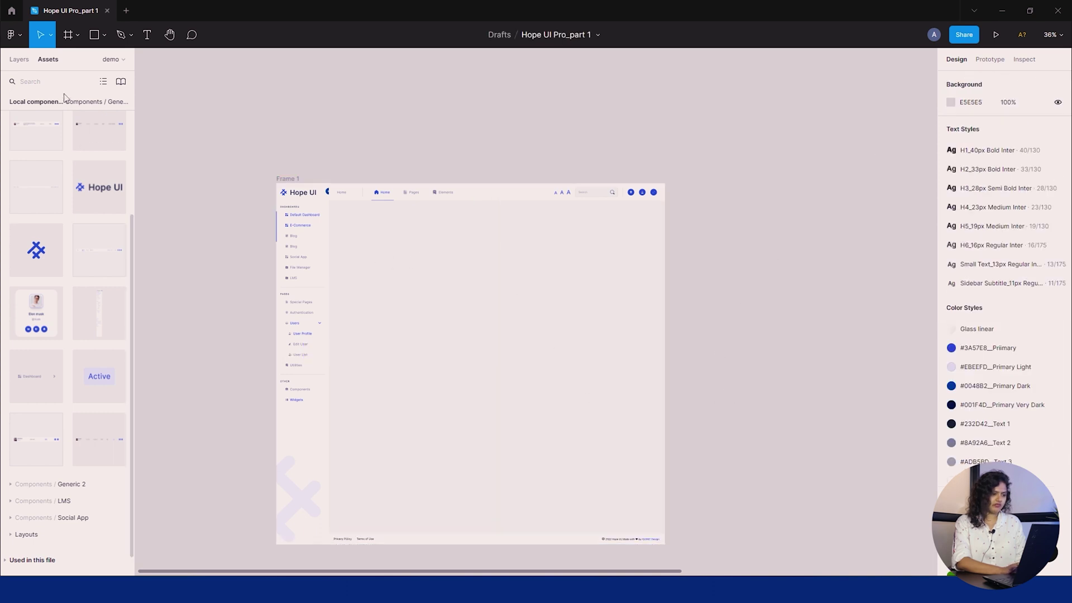
click(26, 64)
- Send the Navbar layer beneath the Sidebar and Footer with Ctrl+[
click(39, 216)
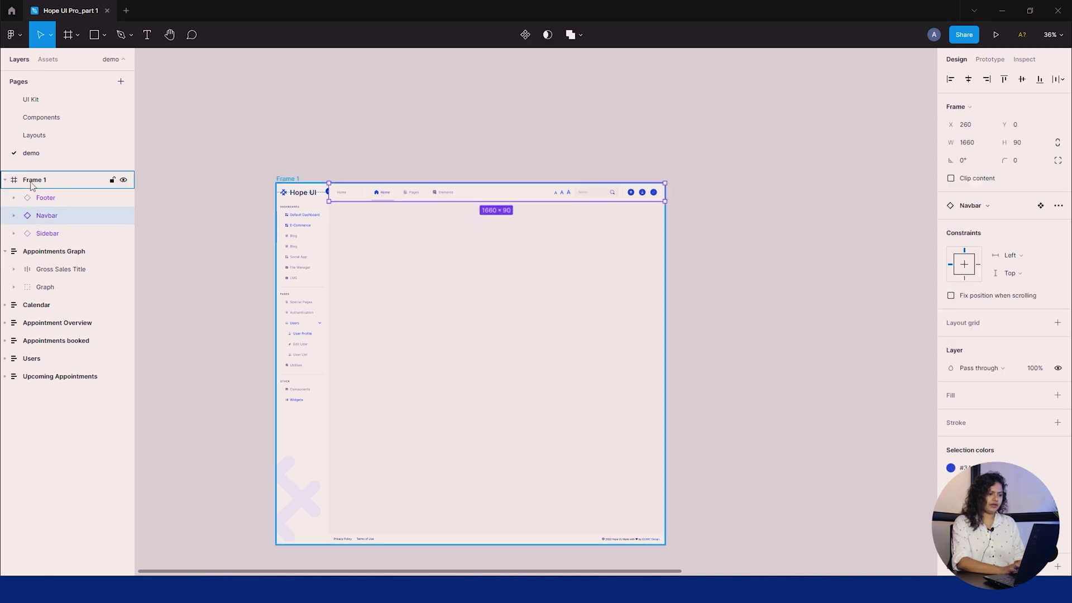
key(ctrl+])
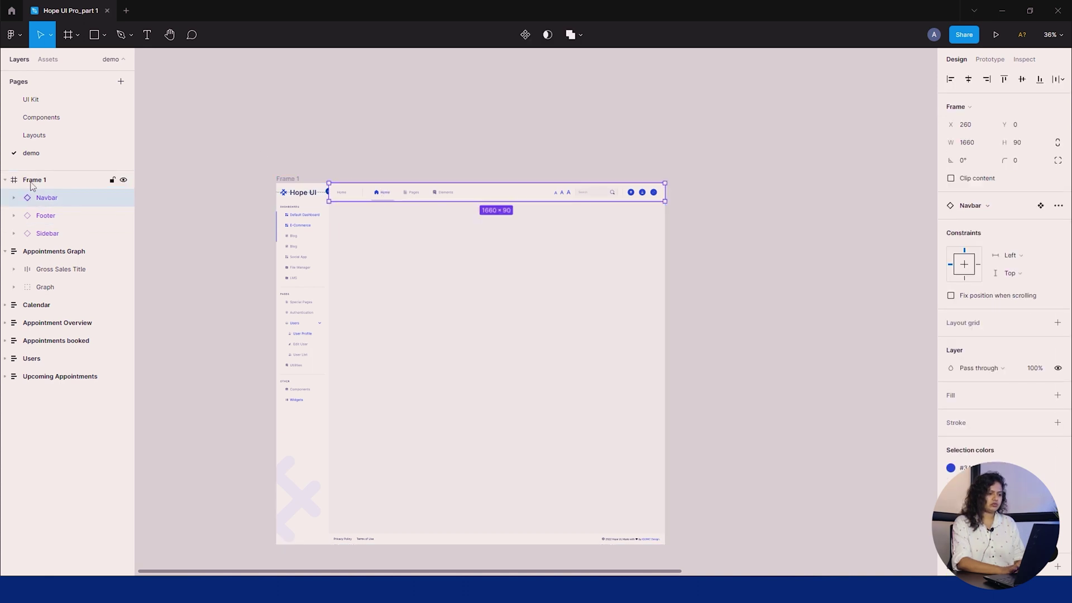
key(ctrl+bracketleft)
key(ctrl+bracketleft)
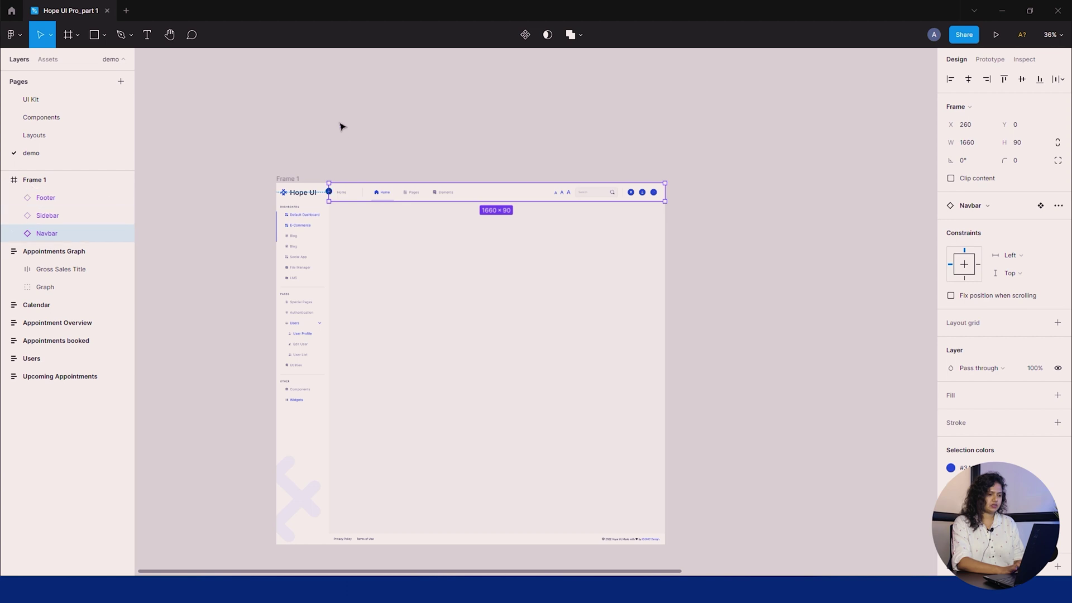
click(342, 126)
- Paste the Appointment Overview widget into Frame 1 at the top of the content area
scroll(376, 162, up, 1)
scroll(377, 162, up, 2)
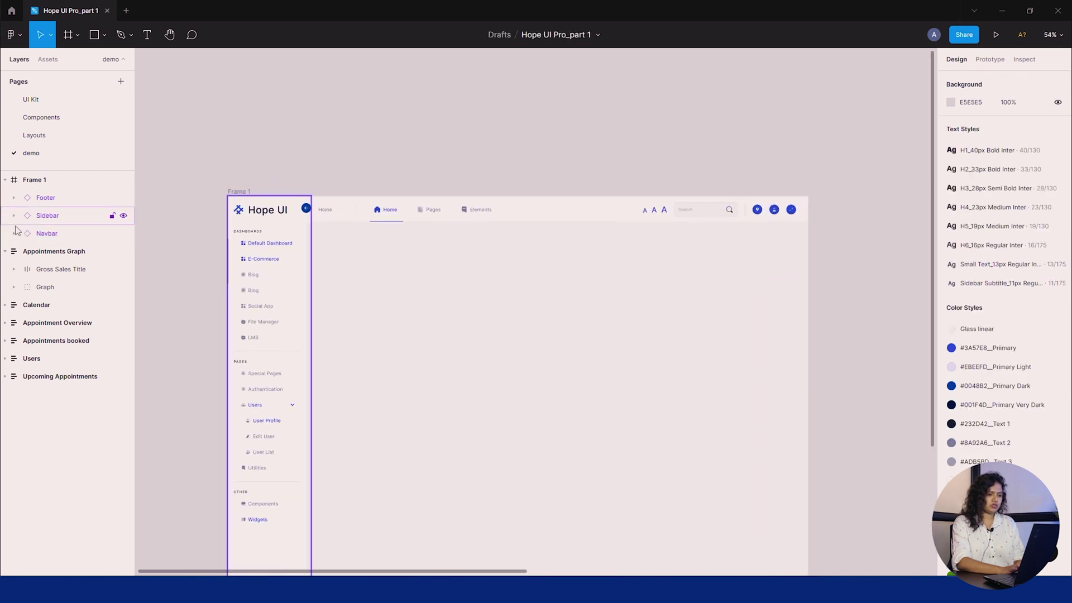
click(83, 287)
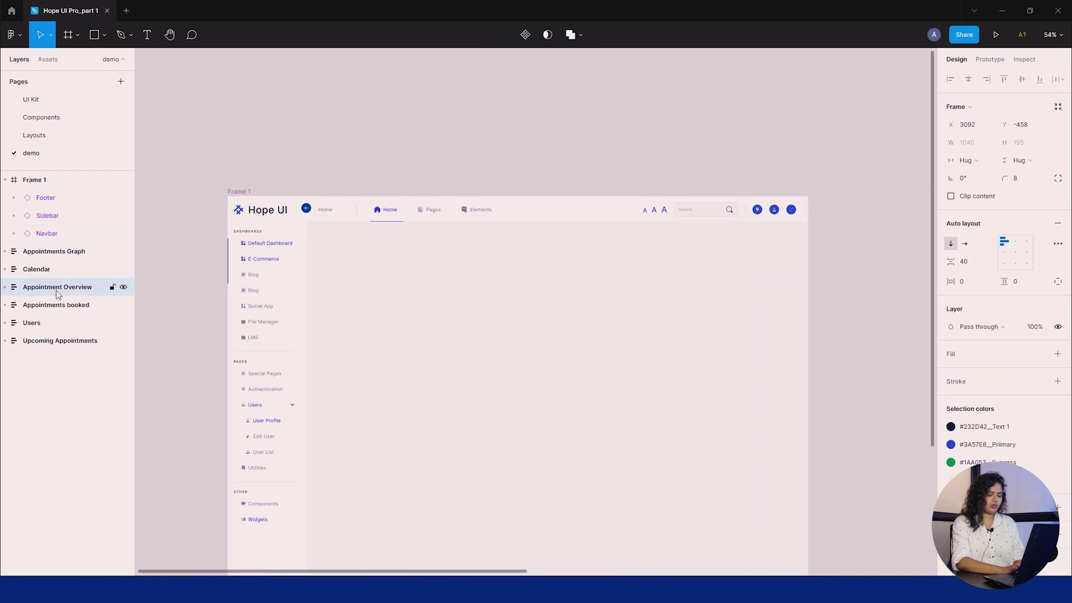
click(237, 192)
key(ctrl+v)
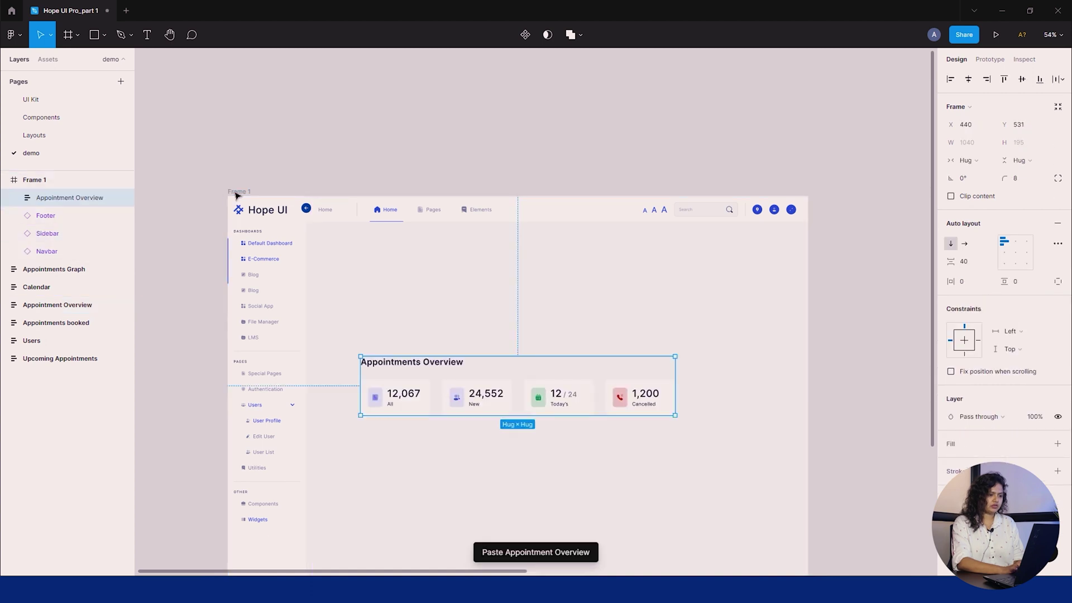
drag(416, 399, 374, 284)
key(Left)
key(Left)
key(Left)
key(Left)
key(Left)
key(Left)
key(Left)
key(Left)
key(Left)
key(Left)
key(Left)
key(Left)
key(Left)
key(Left)
key(Left)
key(Left)
key(Left)
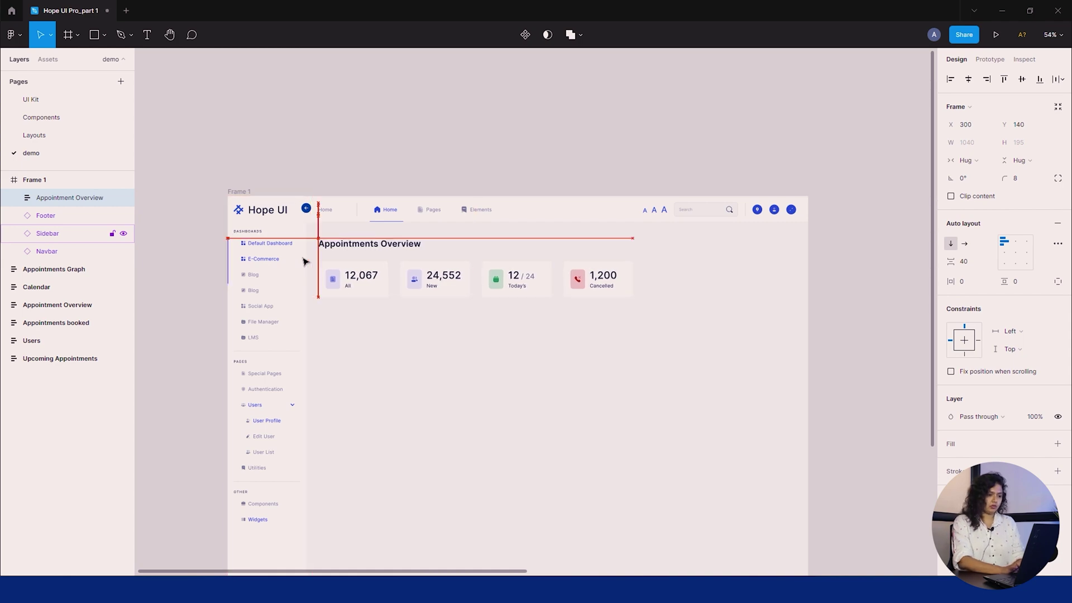
key(Escape)
click(241, 192)
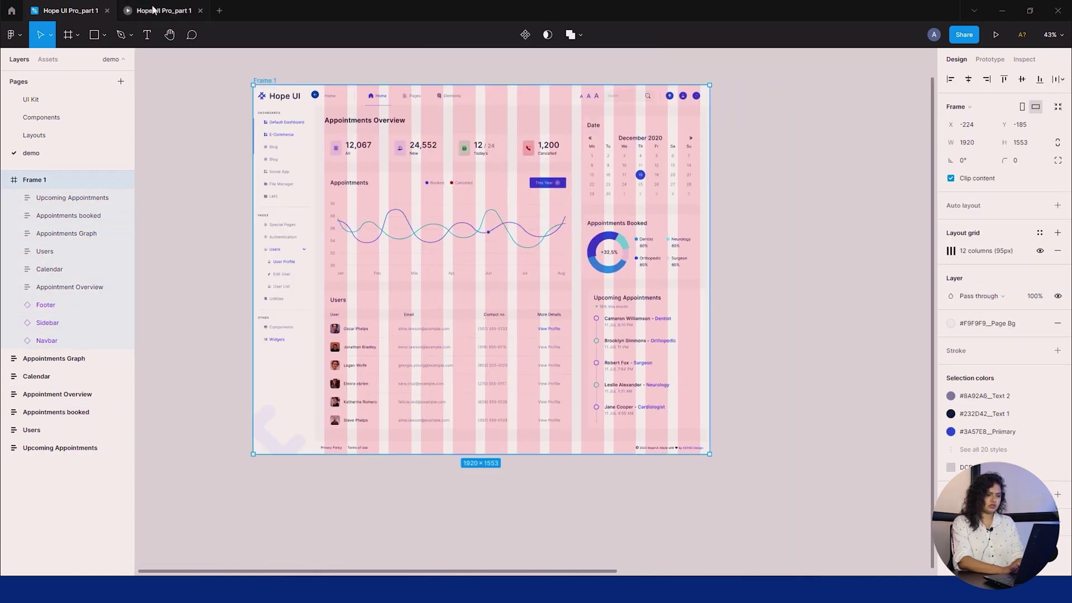
- Open the finished demo dashboard in the prototype preview tab
click(154, 9)
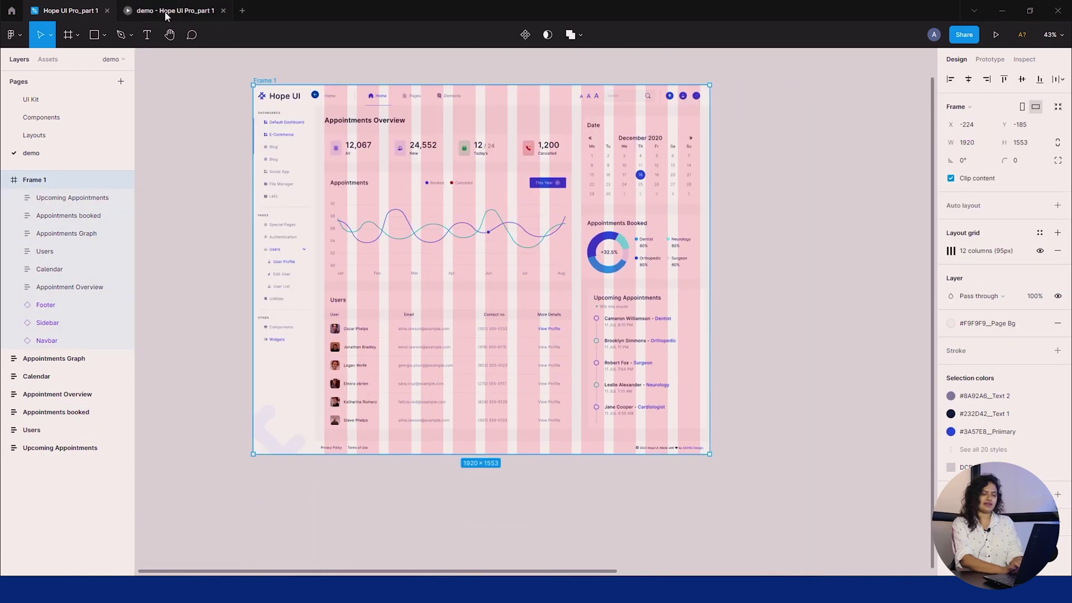